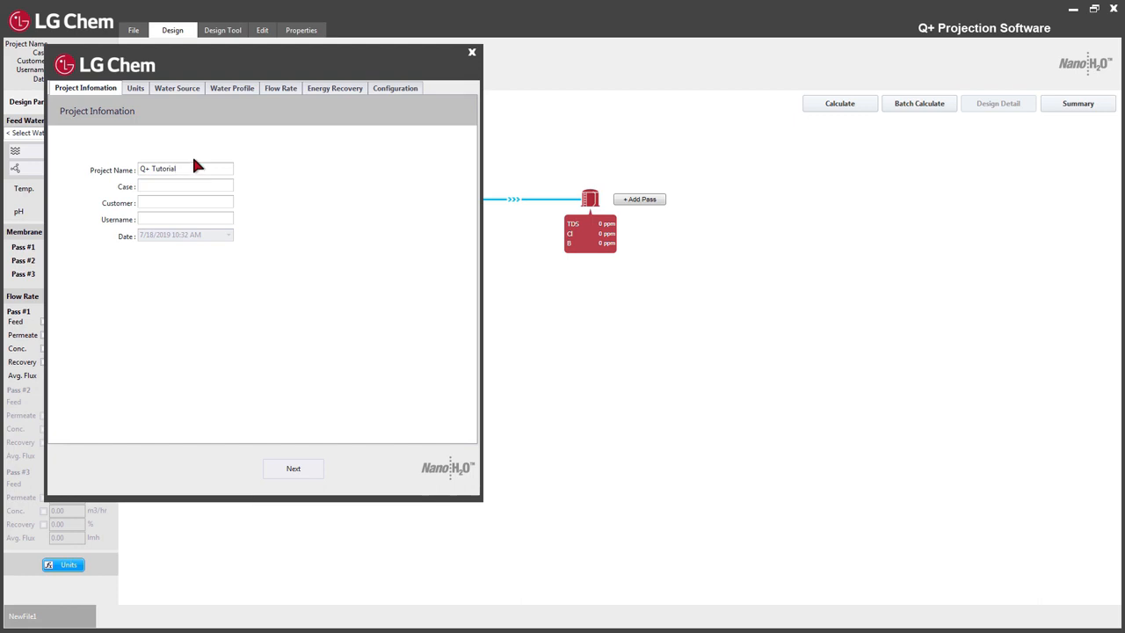
- Review the unit choices for temperature, flow, pressure and flux, keeping °C-Celsius, m³/h, bar and lmh
click(296, 468)
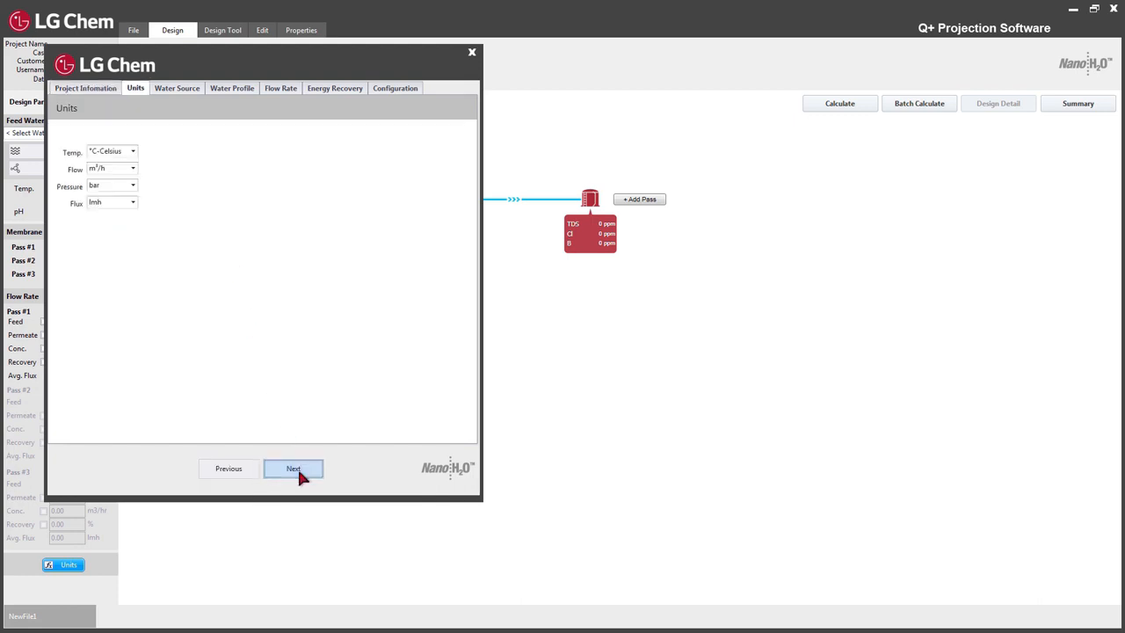
click(133, 151)
click(130, 154)
click(131, 167)
click(131, 170)
click(132, 183)
click(132, 182)
click(132, 202)
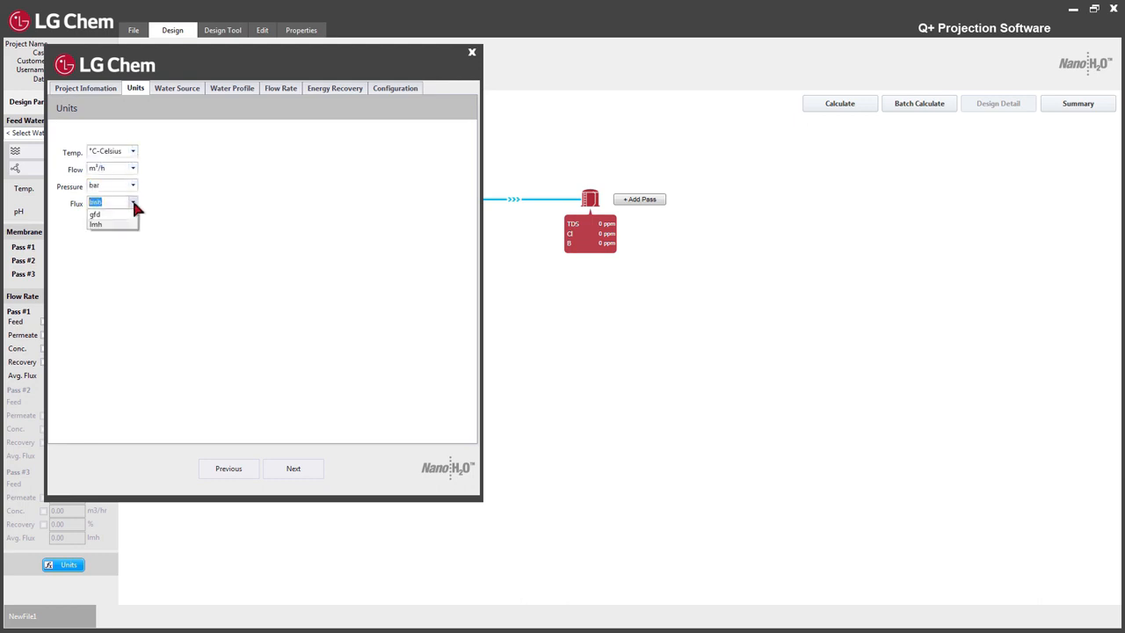
click(133, 202)
- Choose Seawater-Open Intake (SDI<5) as the feed water source and set its temperature to 20 °C and pH to 7
click(290, 469)
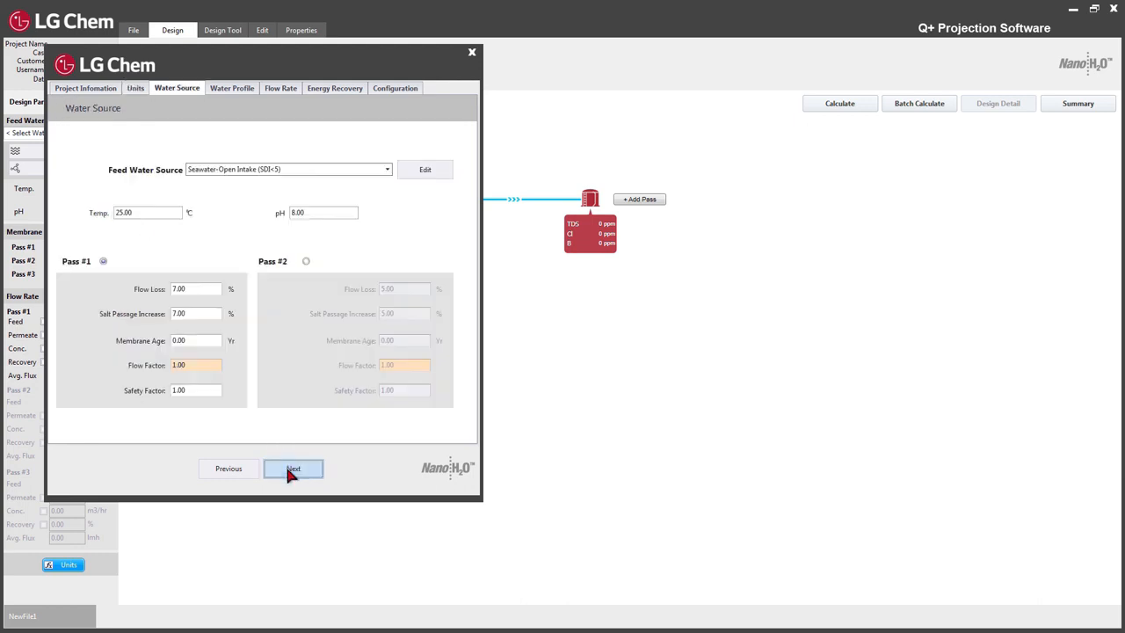
click(387, 169)
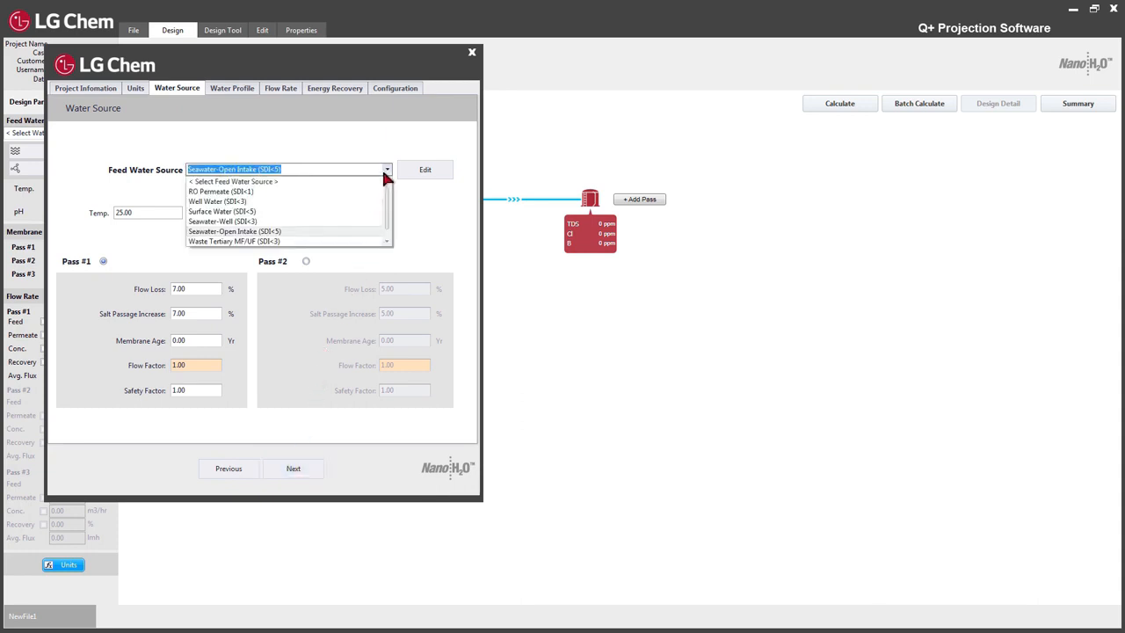
click(307, 231)
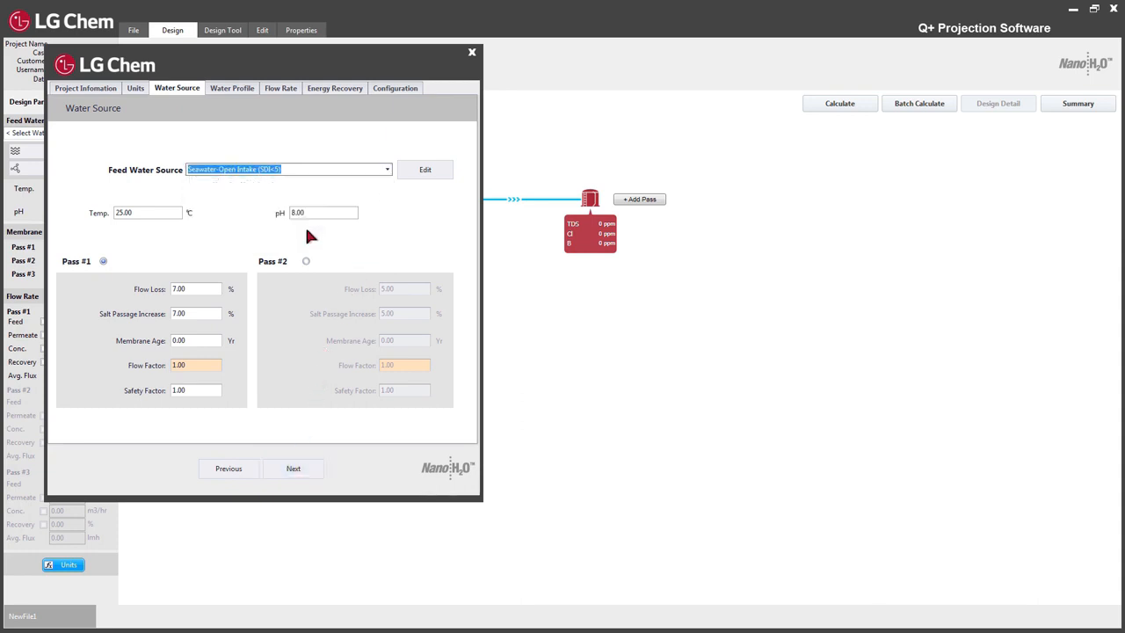
double_click(167, 213)
text(20)
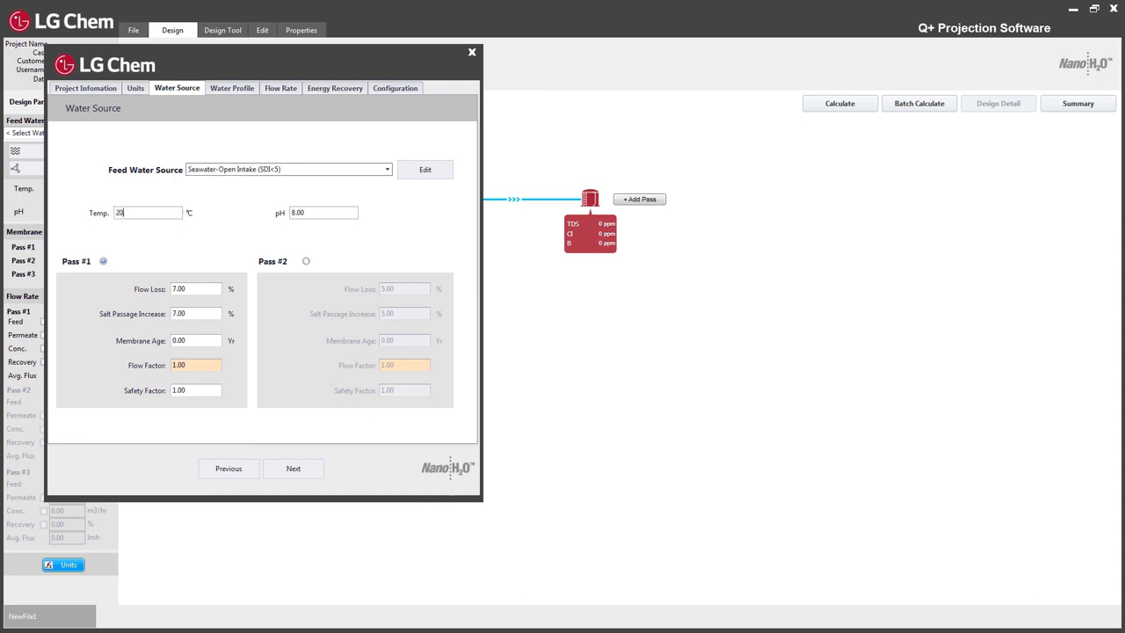
text(.)
double_click(321, 213)
text(7)
- Go through the Pass #1 flow loss, membrane age and safety factor, entering 0 years for the membrane age
click(208, 289)
double_click(207, 341)
text(0.)
double_click(206, 389)
- Apply the predefined Seawater, 32,000 ppm profile as the water profile
click(294, 470)
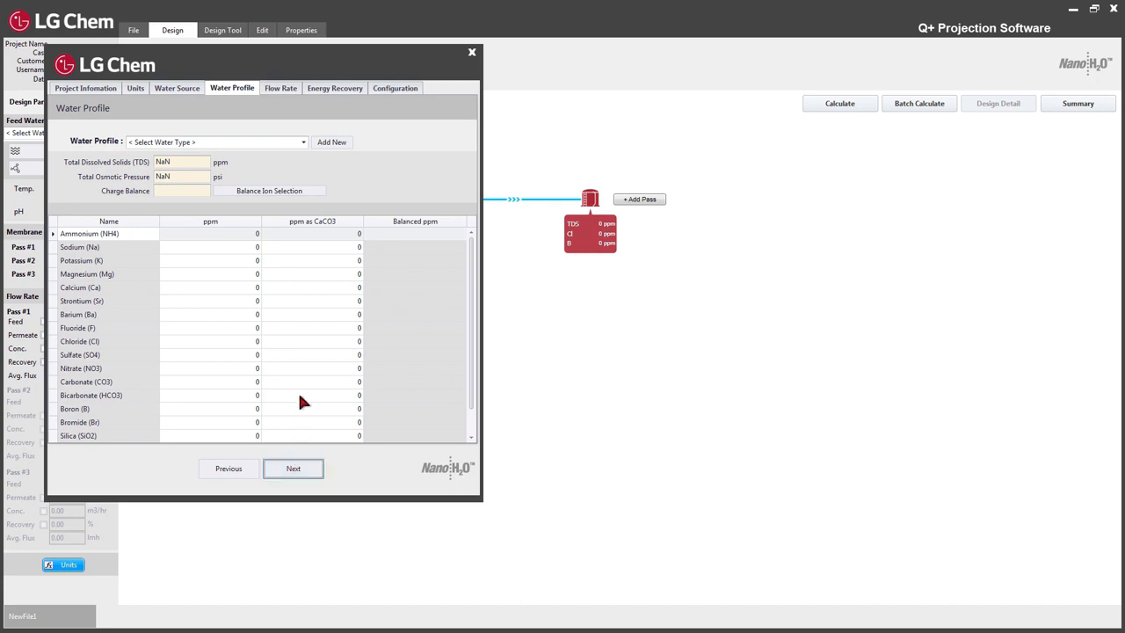
click(302, 141)
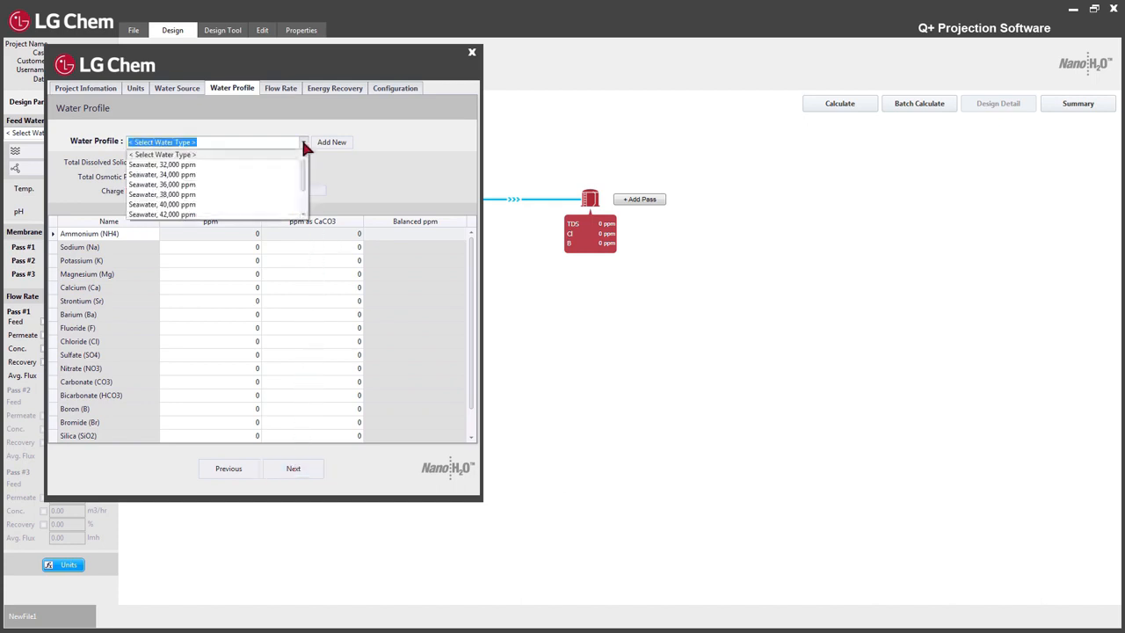
click(255, 164)
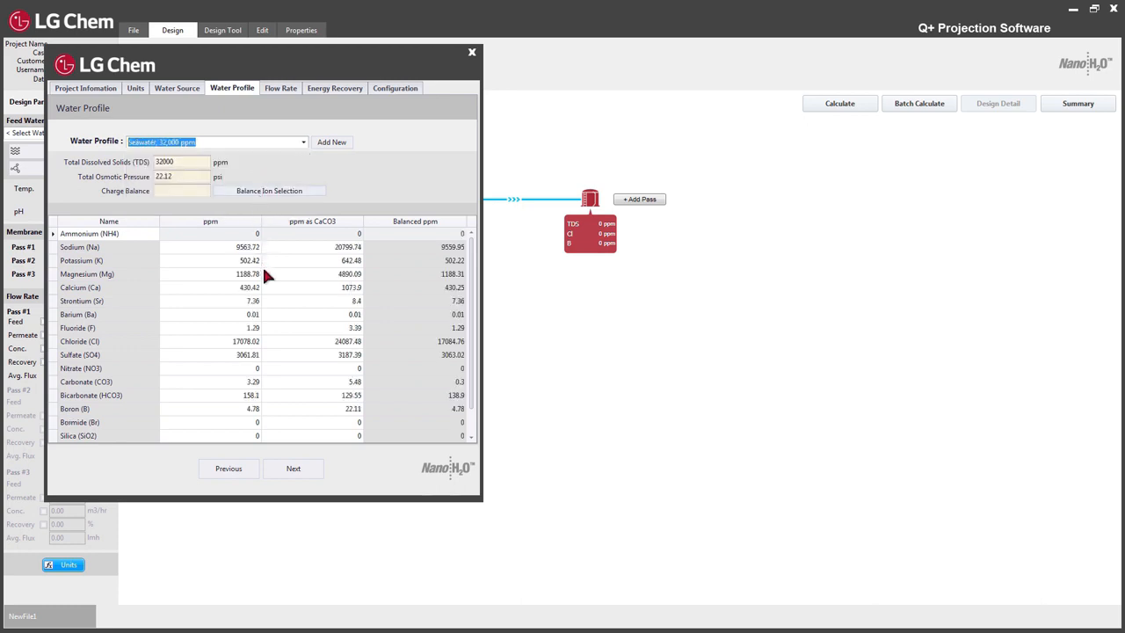
- Set the Pass #1 permeate flow to 100 m3/hr and the recovery to 40 %
click(293, 468)
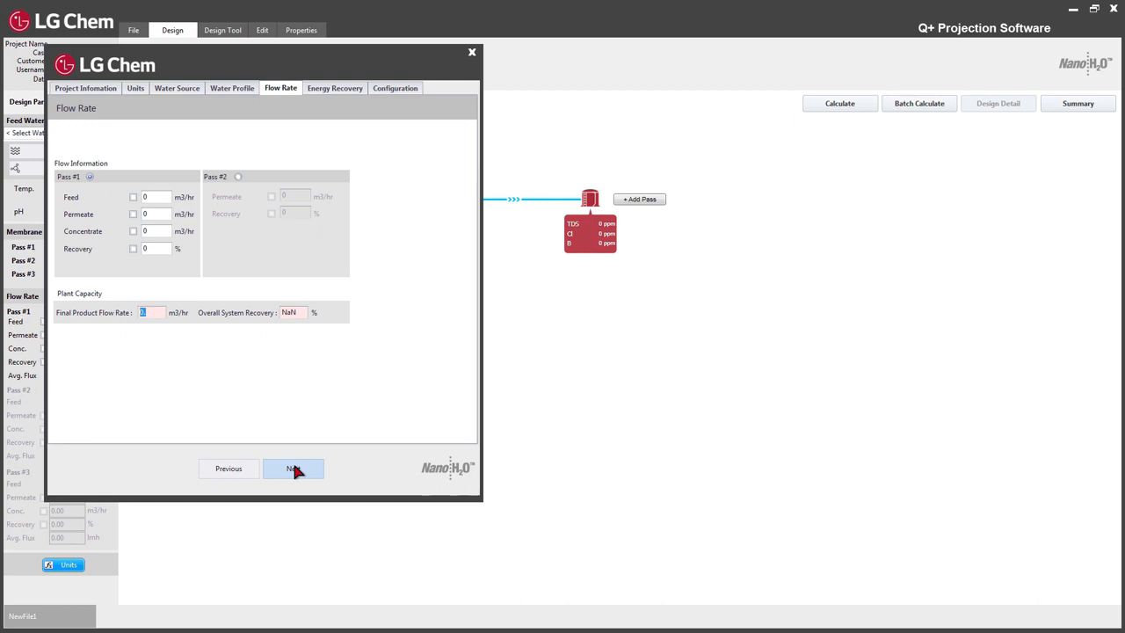
click(134, 215)
text(100)
click(134, 248)
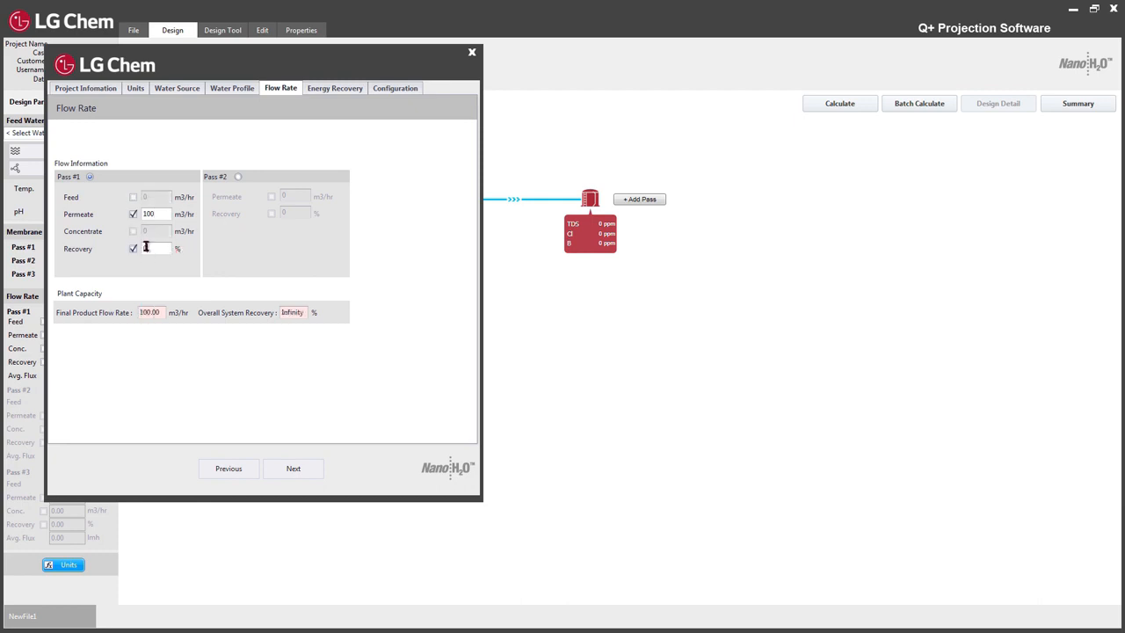
text(40)
click(166, 217)
- Set the energy recovery device type to Isobaric
click(294, 470)
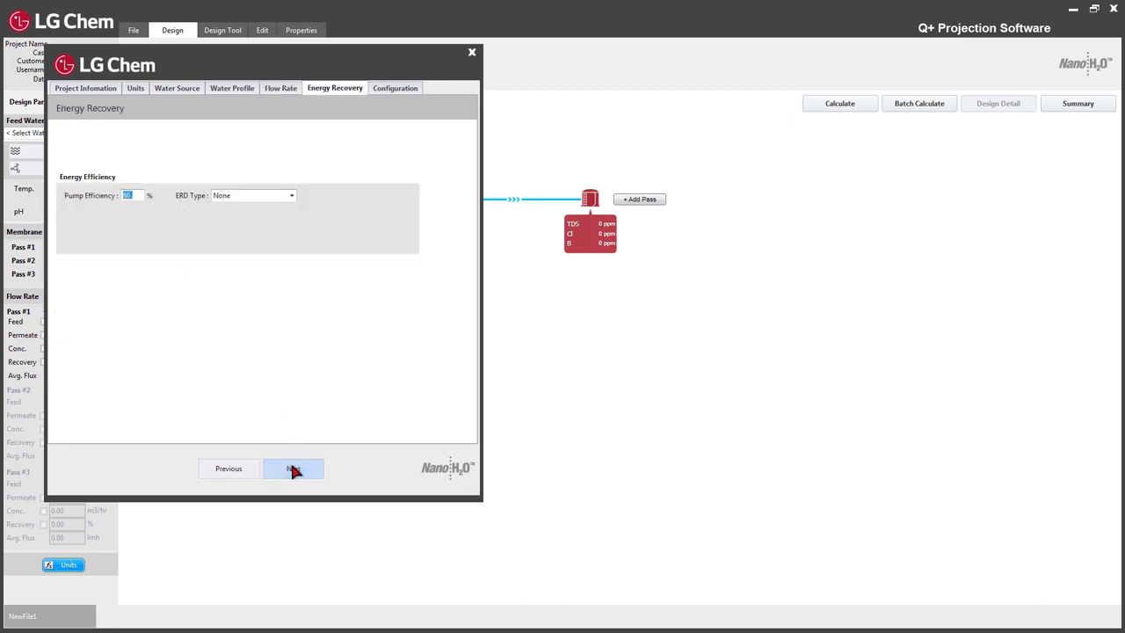
click(291, 196)
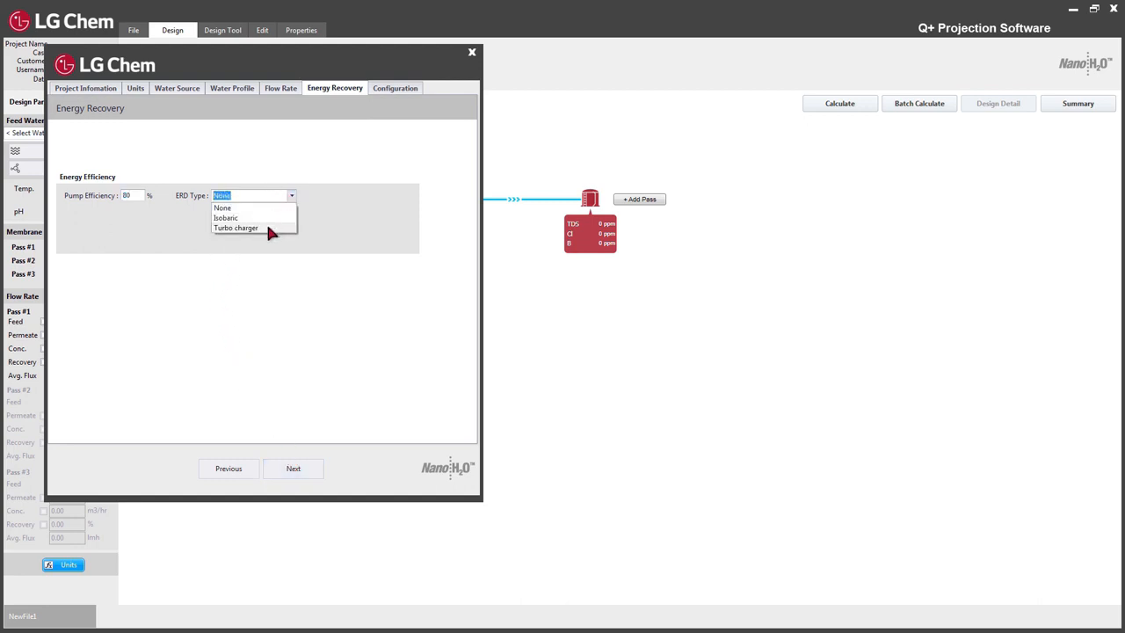
click(267, 218)
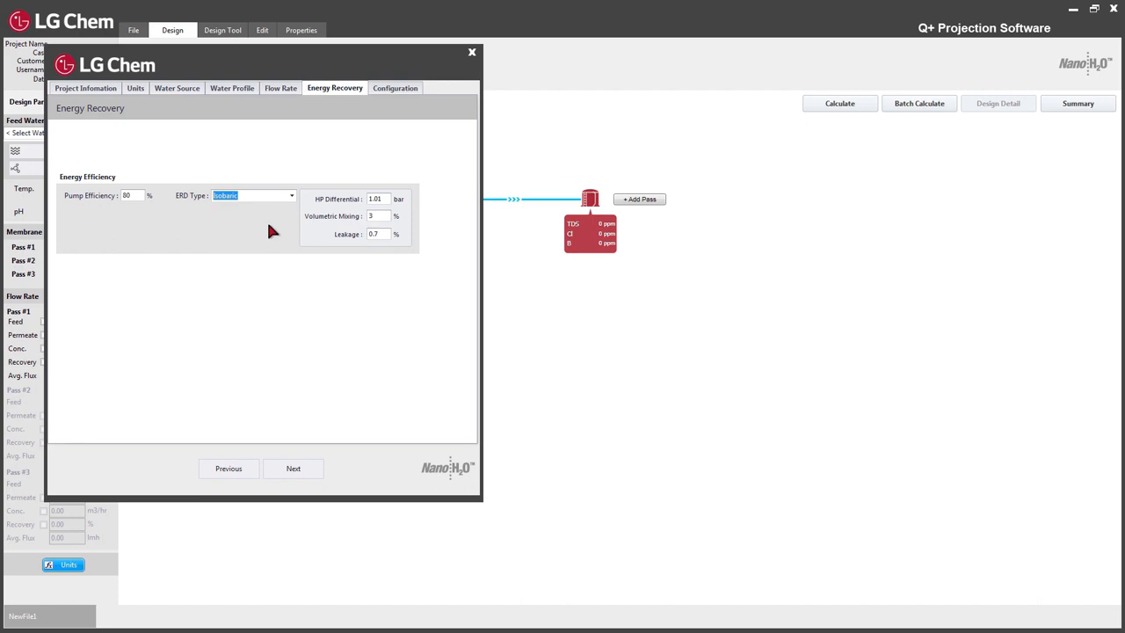
- Configure the Pass #1 first stage with 28 pressure vessels and 7 LG SW 400 R elements each
click(293, 463)
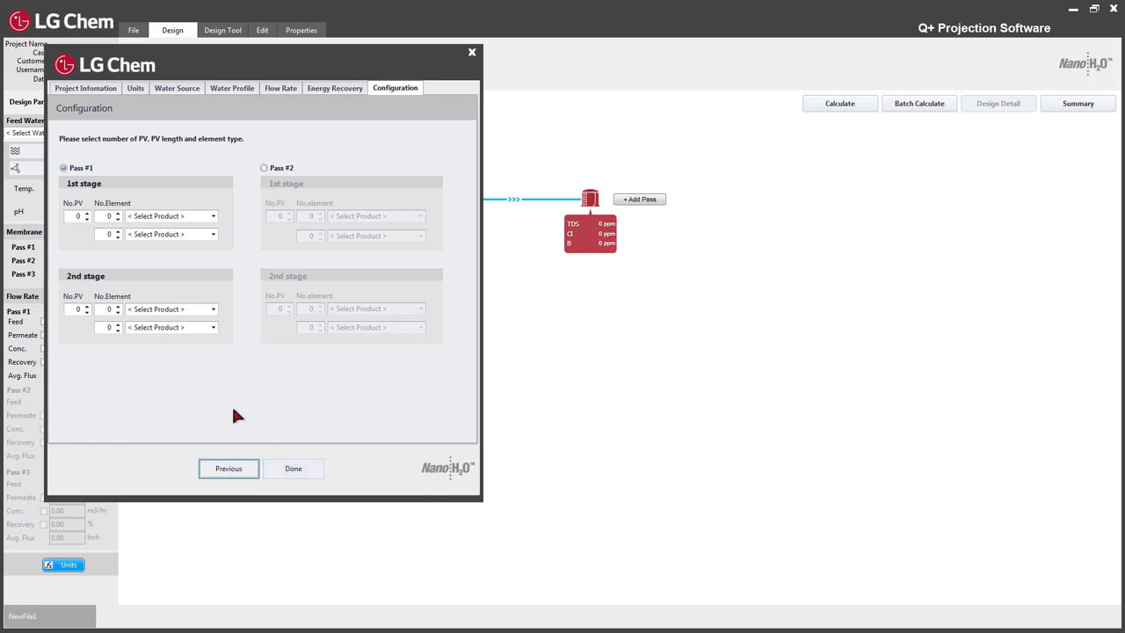
click(79, 217)
click(110, 216)
click(214, 220)
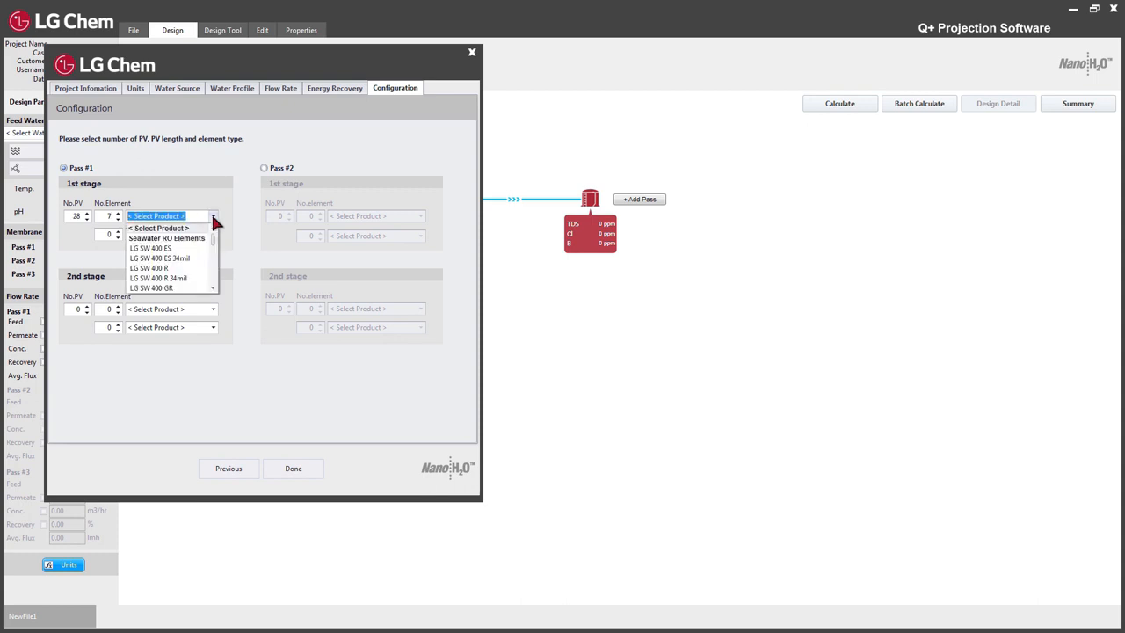
click(185, 268)
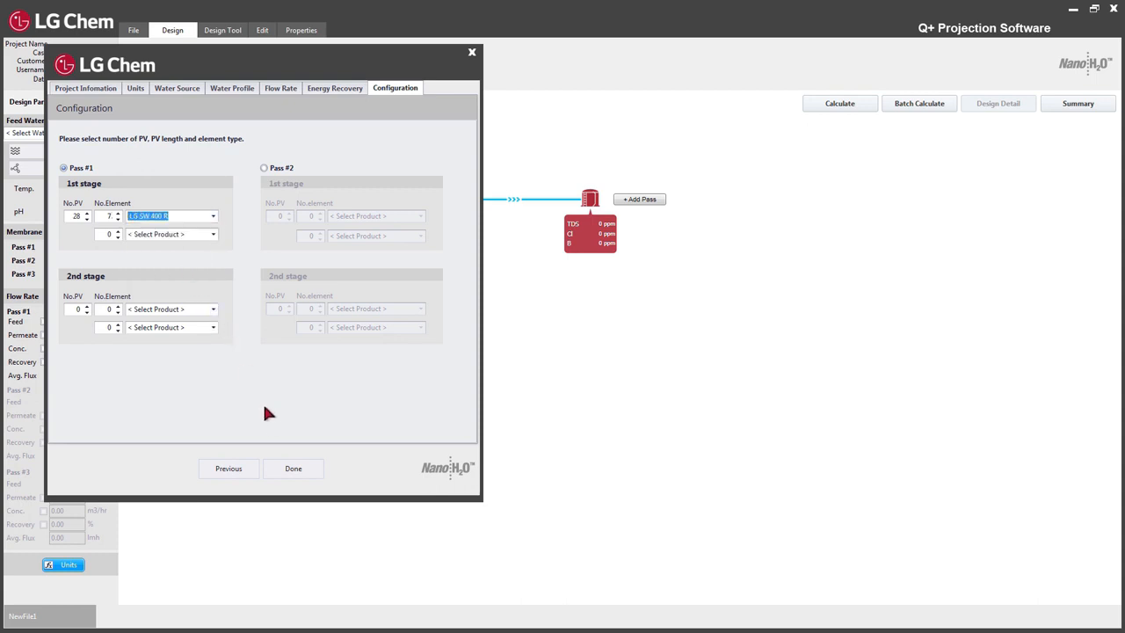
- Finish the design wizard and run the calculation for the resulting system
click(290, 469)
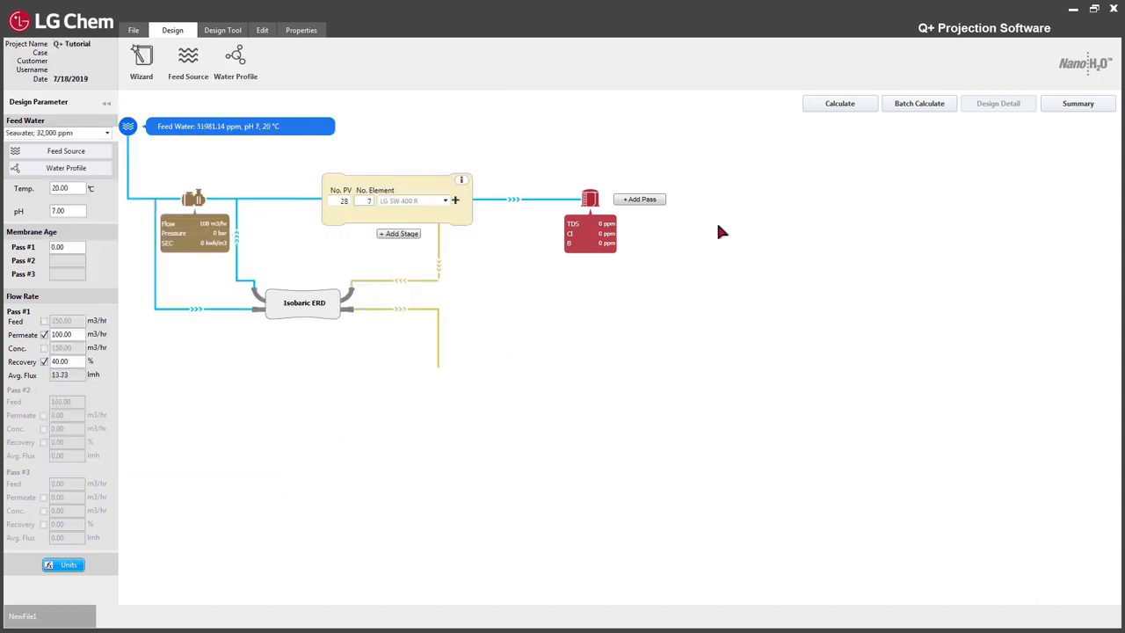
click(833, 103)
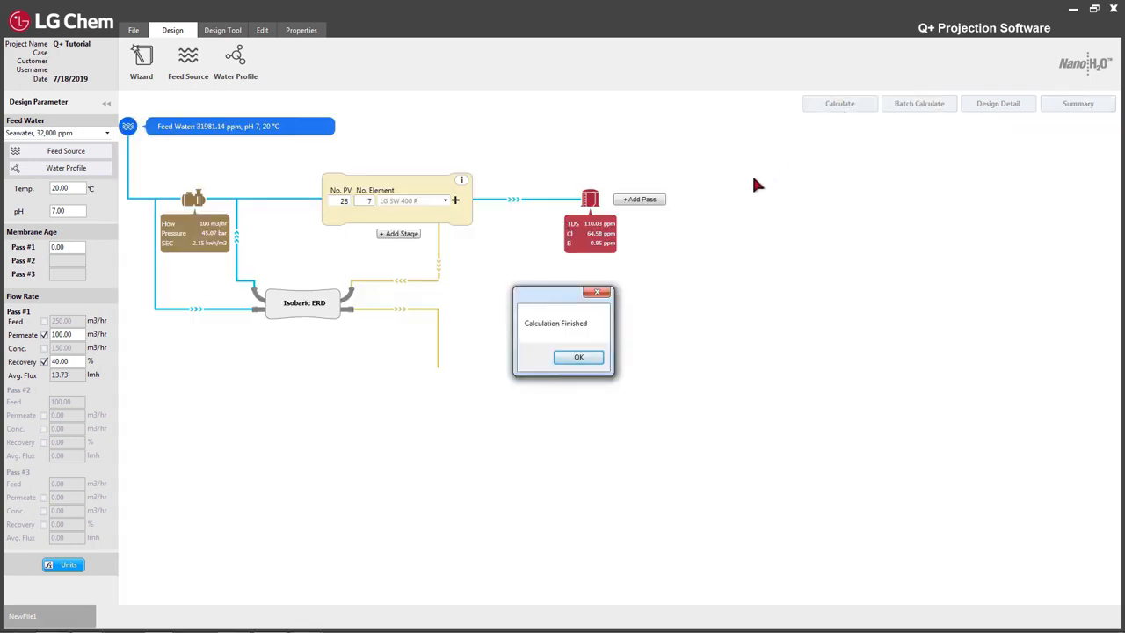
click(580, 357)
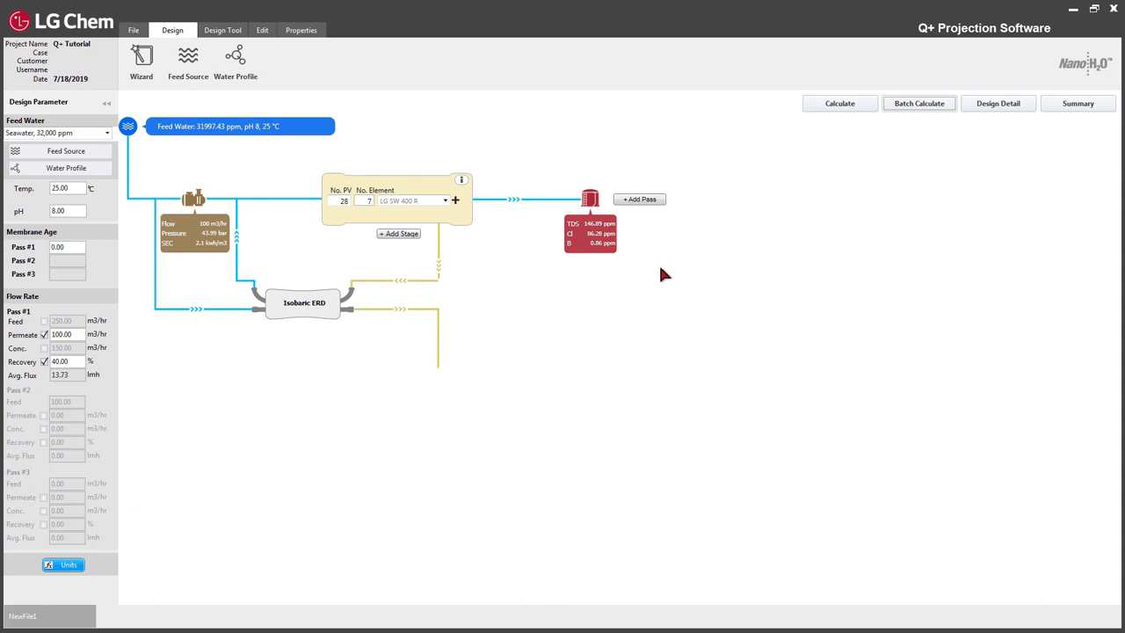
- Start a batch calculation and save the project file as Q+ Tutorial
click(906, 105)
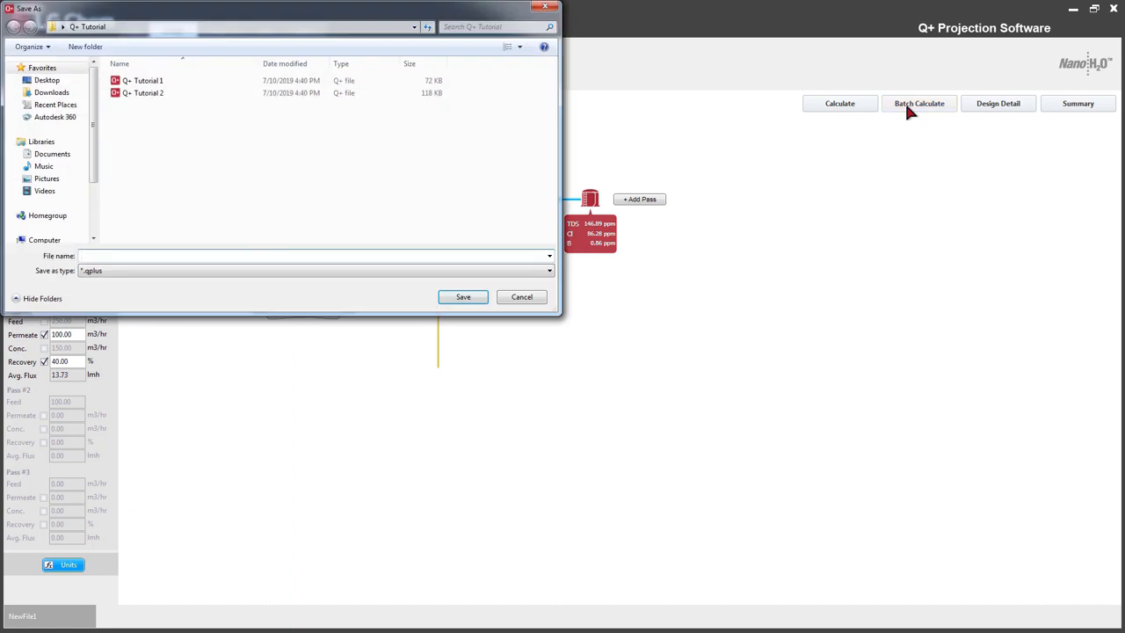
text(Q+ Tutorial)
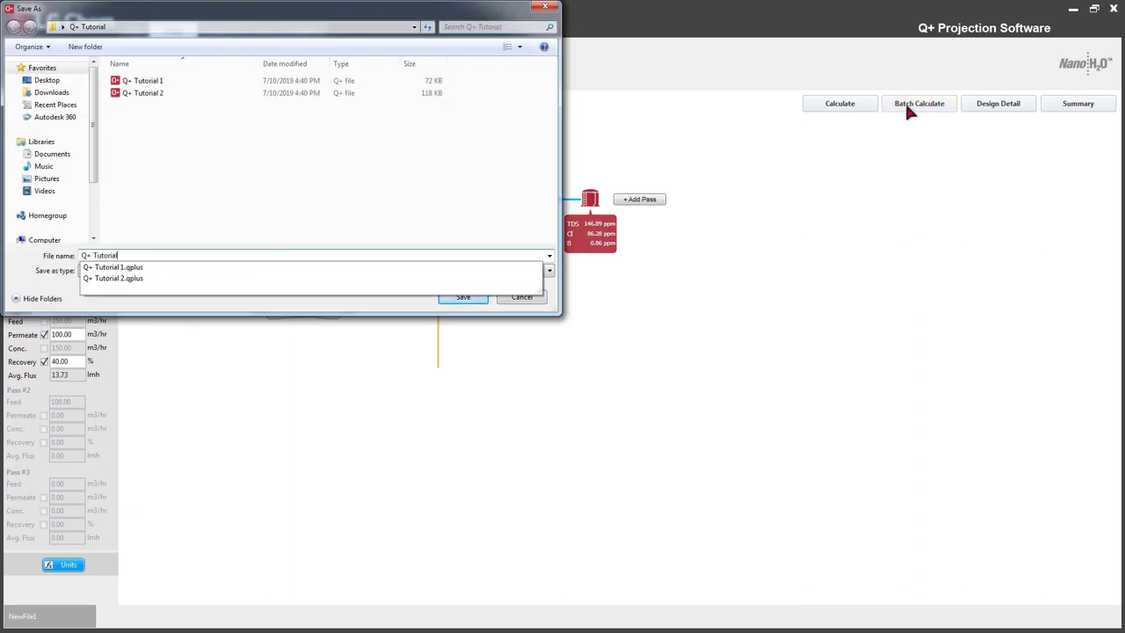
key(Return)
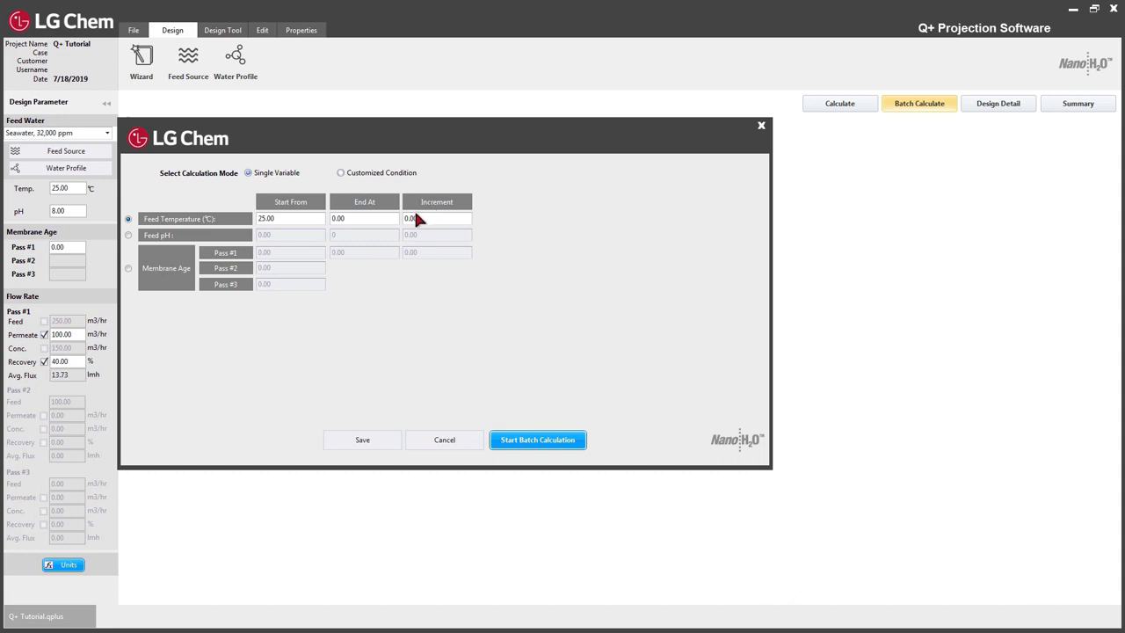
- Set the single-variable batch calculation to vary feed pH from 4 to 8 in increments of 2
click(129, 235)
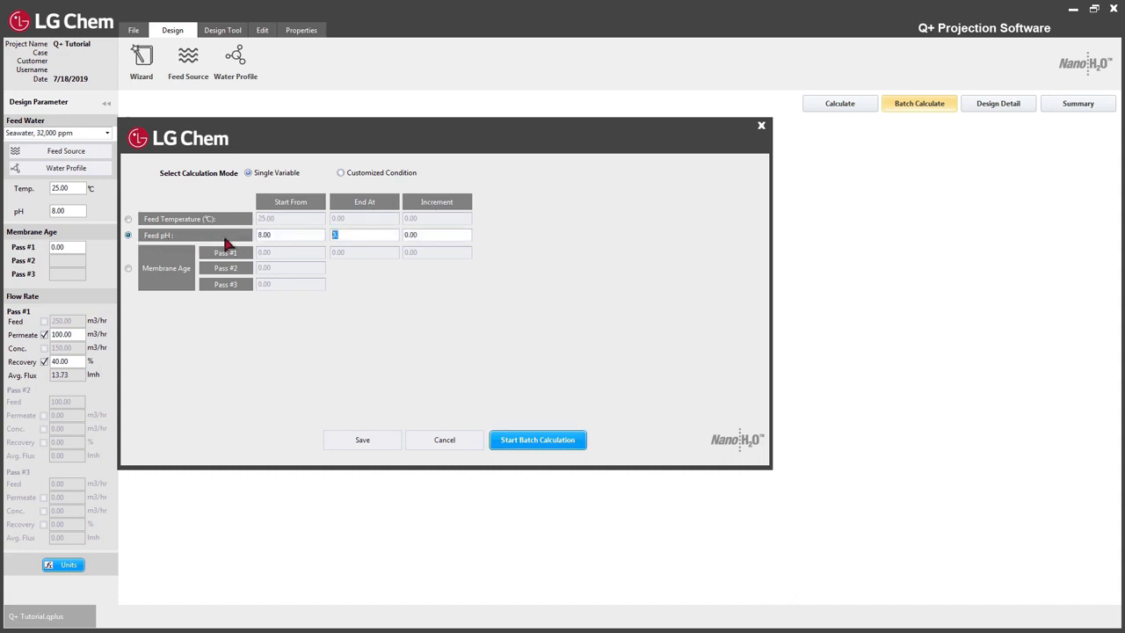
click(271, 233)
text(4.)
click(349, 234)
text(8.)
key(BackSpace)
click(406, 235)
text(2.)
- Run the feed pH batch calculation into the Q+ Tutorial folder and open the Q+ Tutorial_pH_1 report
click(530, 442)
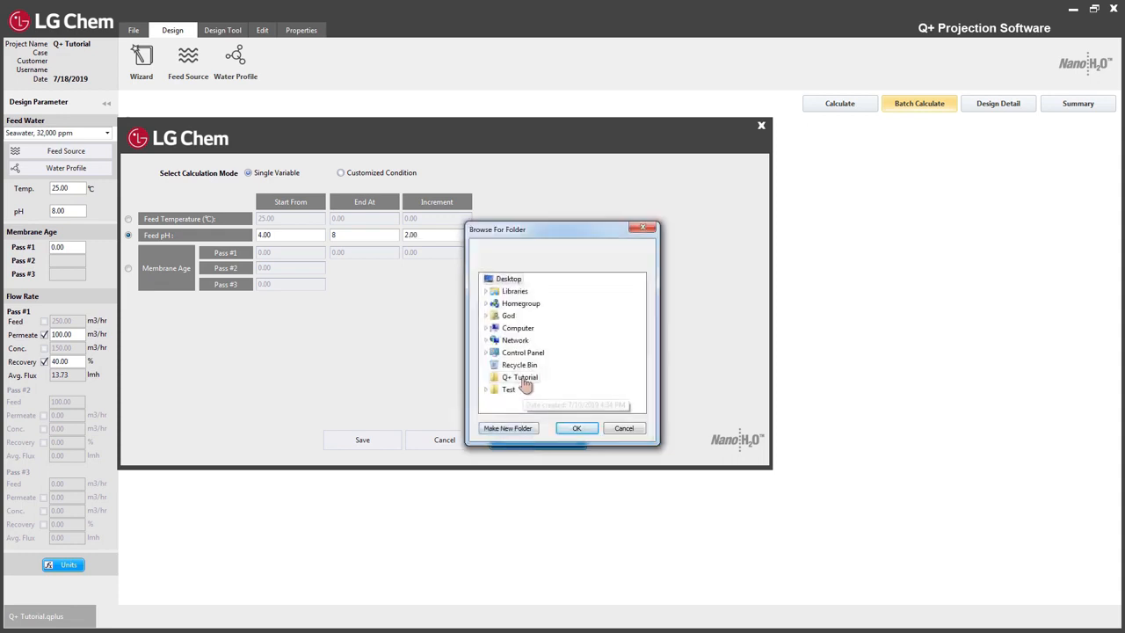
click(525, 384)
click(573, 430)
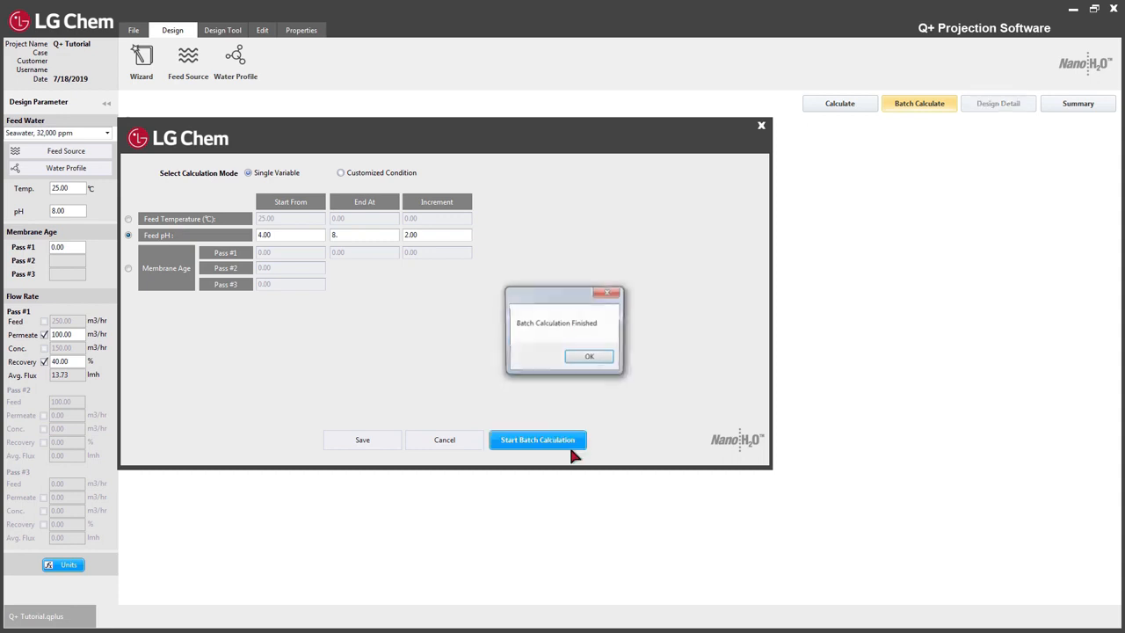
click(589, 356)
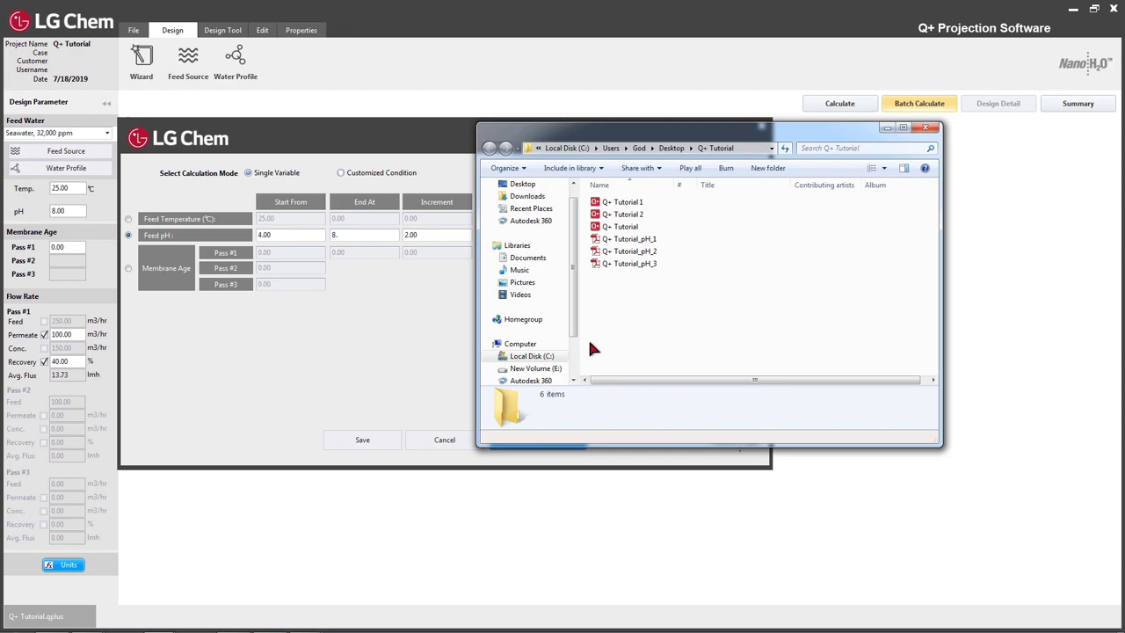
double_click(626, 242)
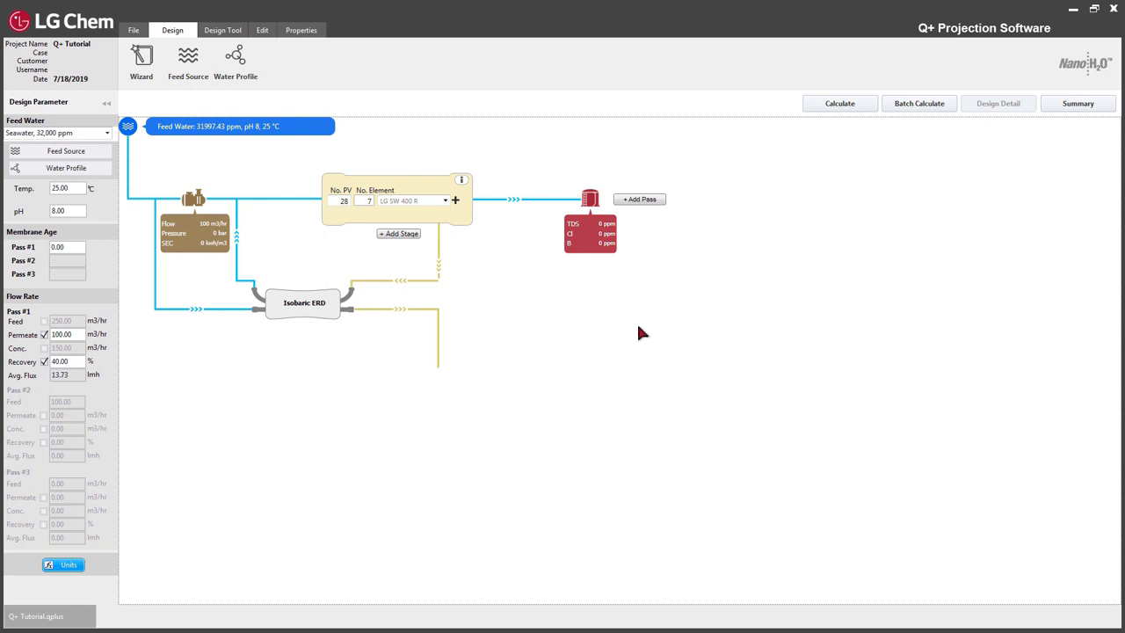
- Reopen the batch calculation in Customized Condition mode and set Condition #1 to 25 °C feed temperature and pH 7
click(905, 104)
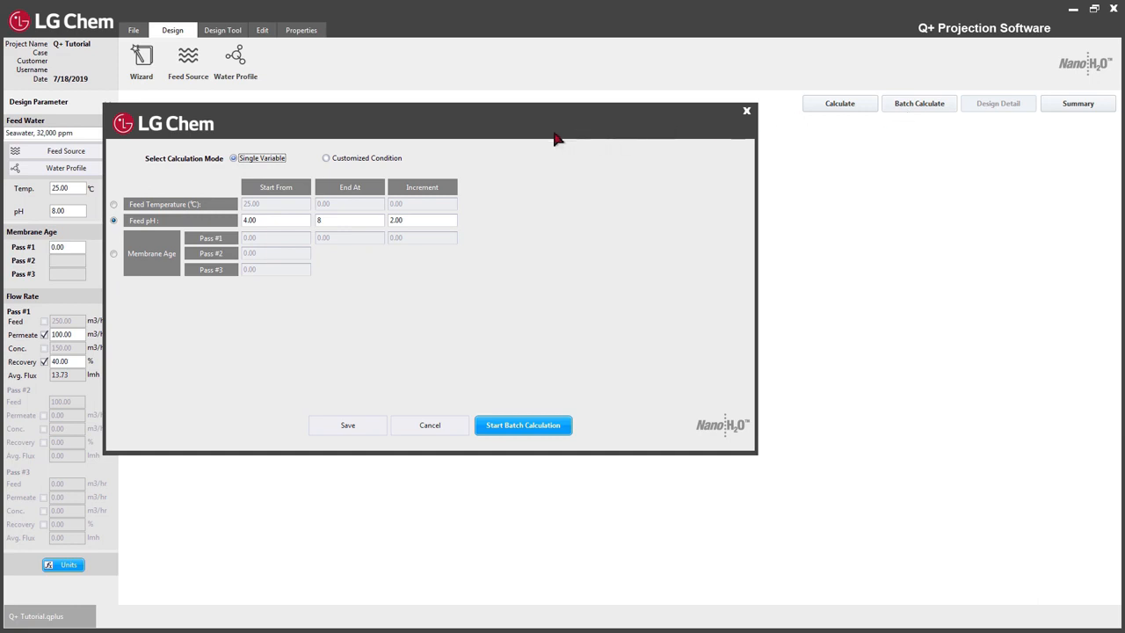
click(387, 159)
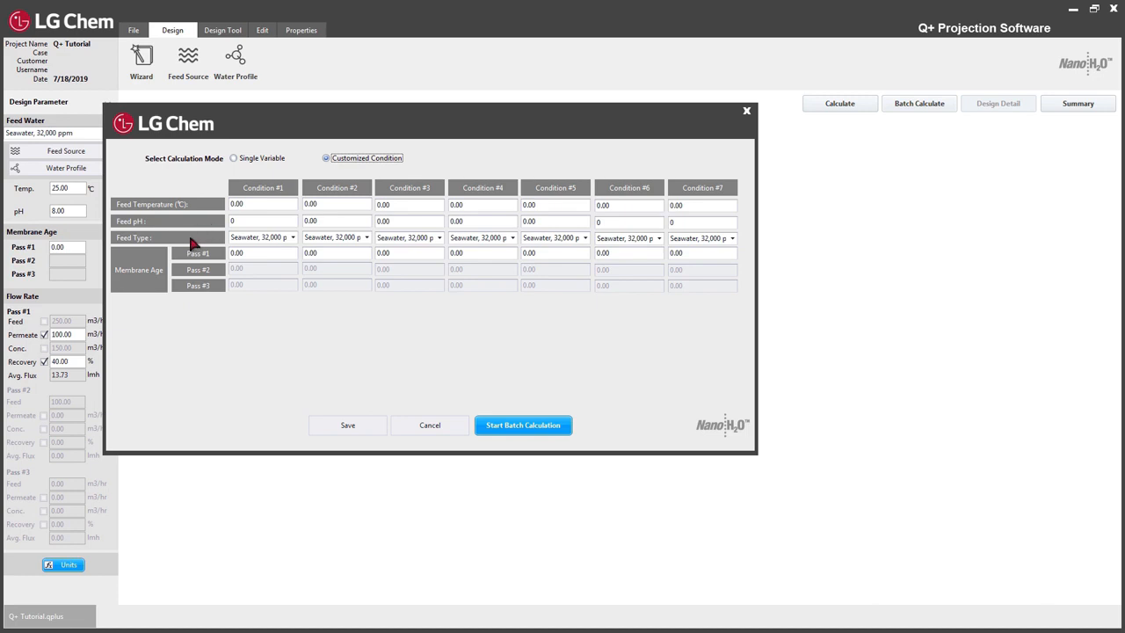
click(271, 206)
text(25)
click(238, 222)
text(7)
- Set Condition #2 to 30 °C feed temperature, pH 8 and feed type Seawater, 36,000 ppm
click(334, 204)
text(30)
click(318, 221)
text(8.)
click(366, 237)
click(351, 274)
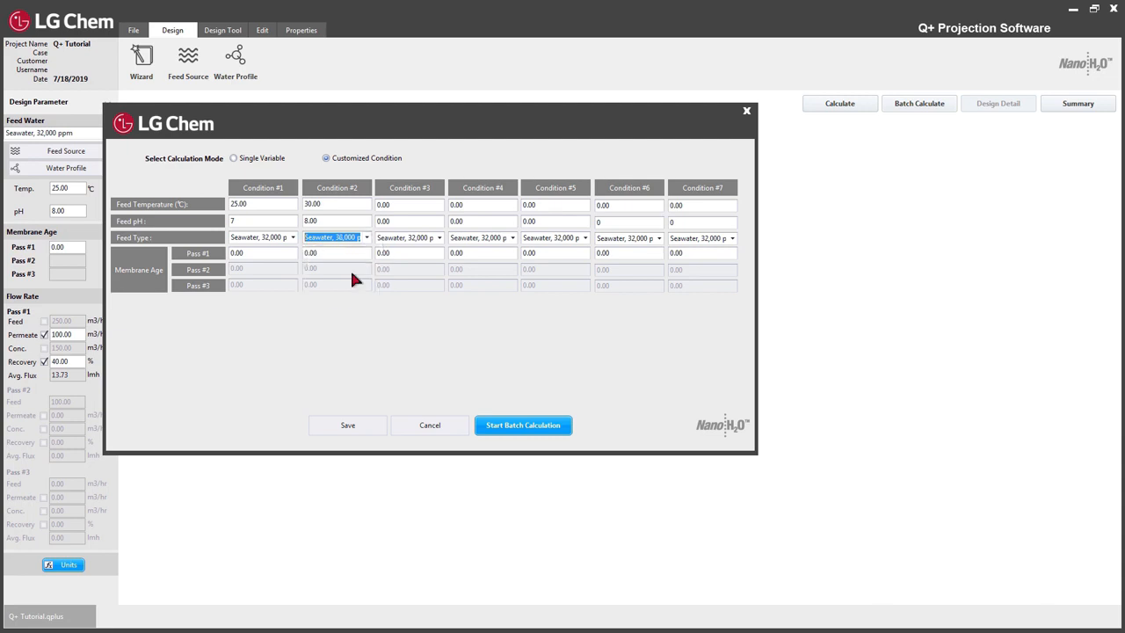
- Run the customized-condition batch calculation into the Q+ Tutorial folder and open the Q+ Tutorial_Condition_1 report
click(515, 425)
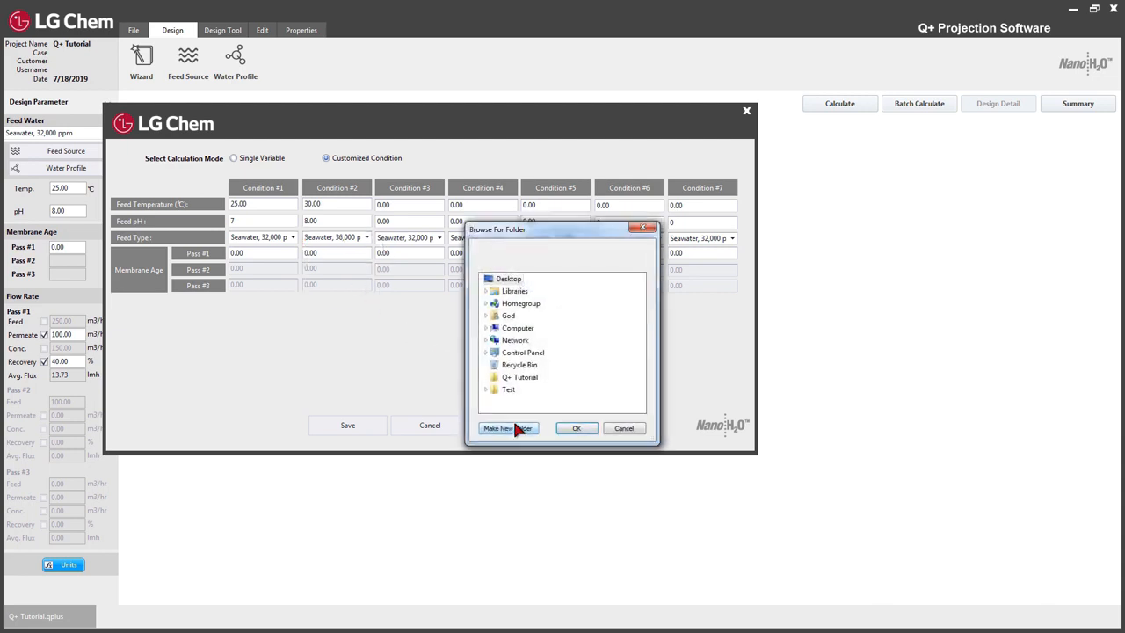
click(520, 377)
click(577, 428)
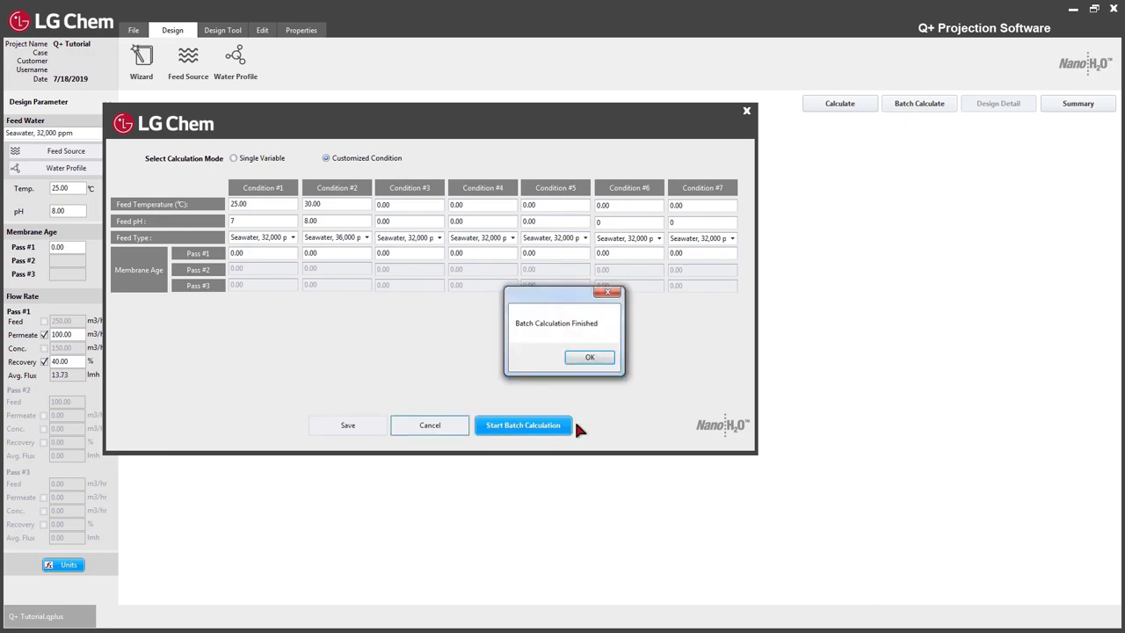
click(588, 358)
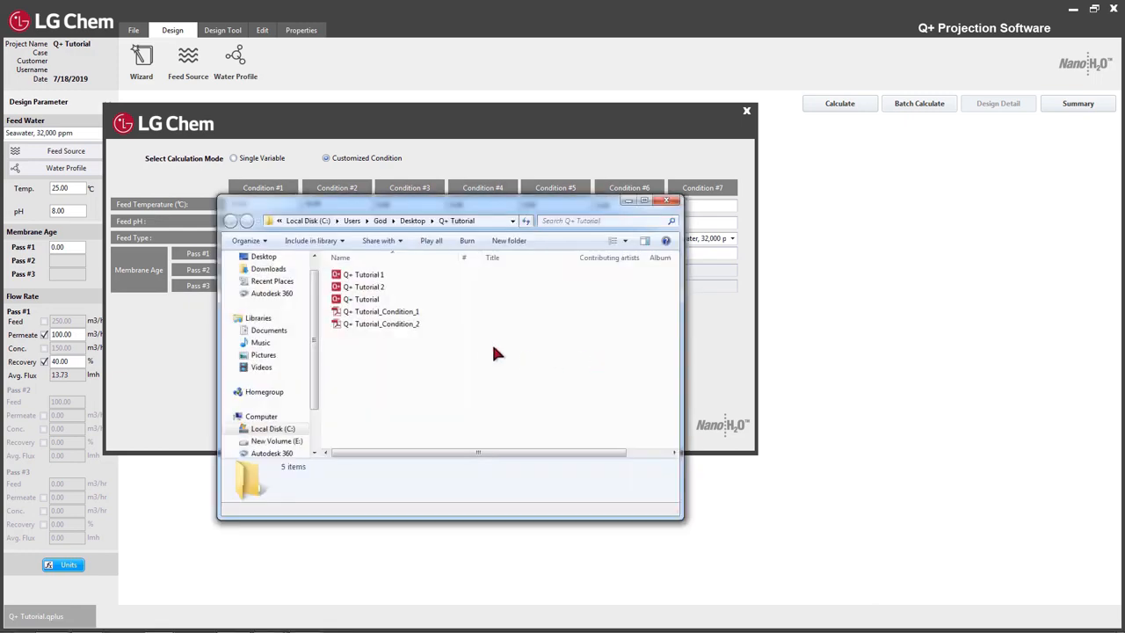
double_click(413, 316)
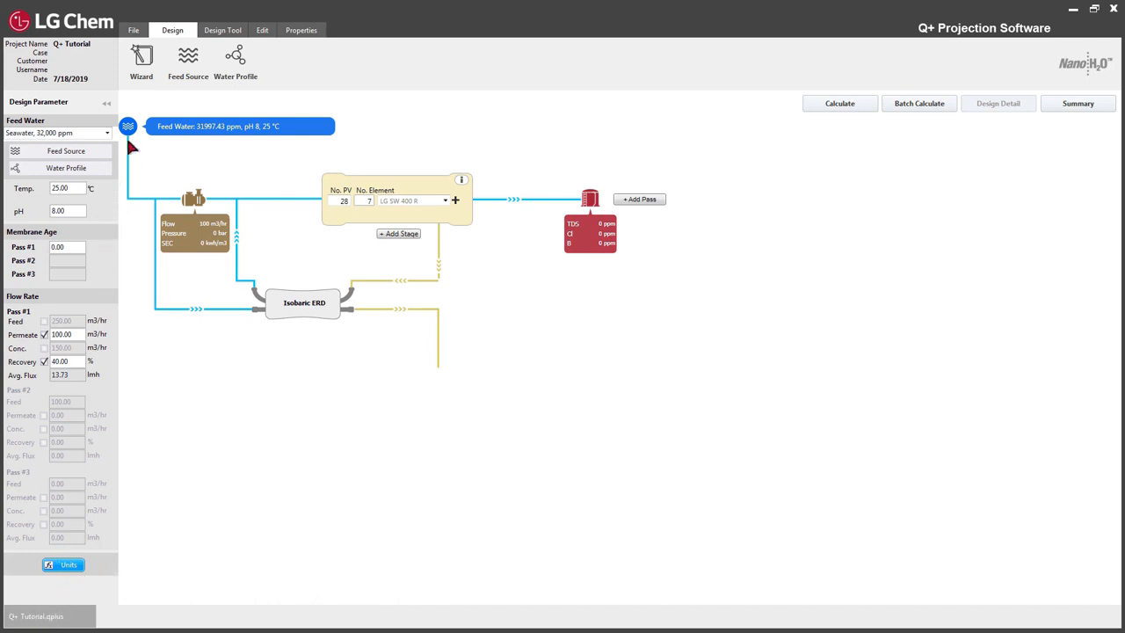
- Create a blank new project alongside Q+ Tutorial, compare the two open projects, and close the blank one
click(134, 34)
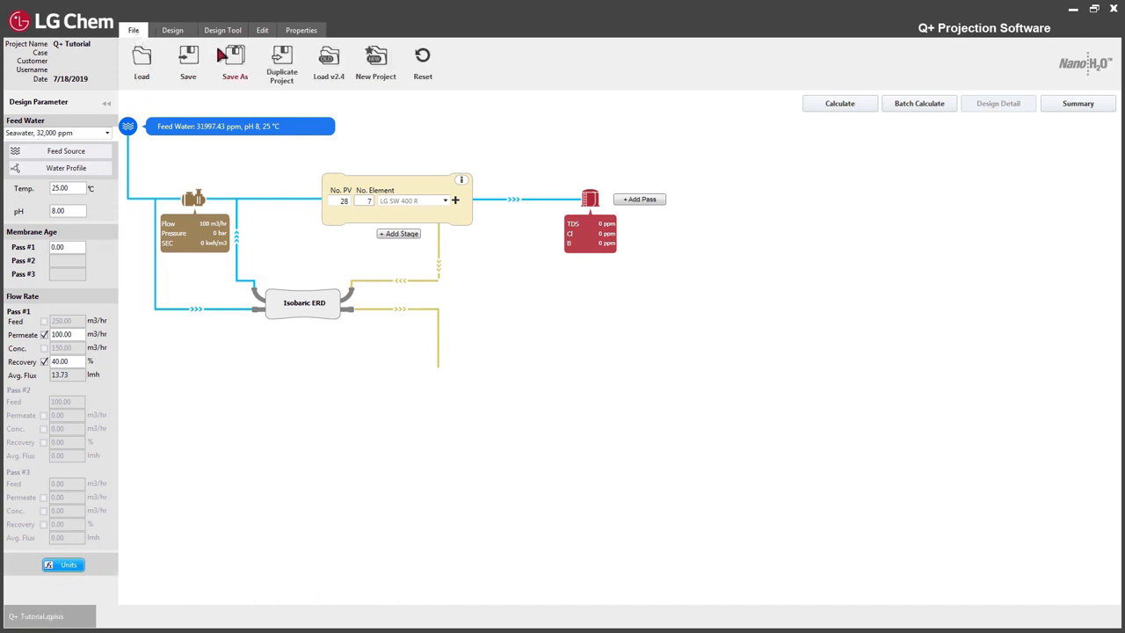
click(376, 60)
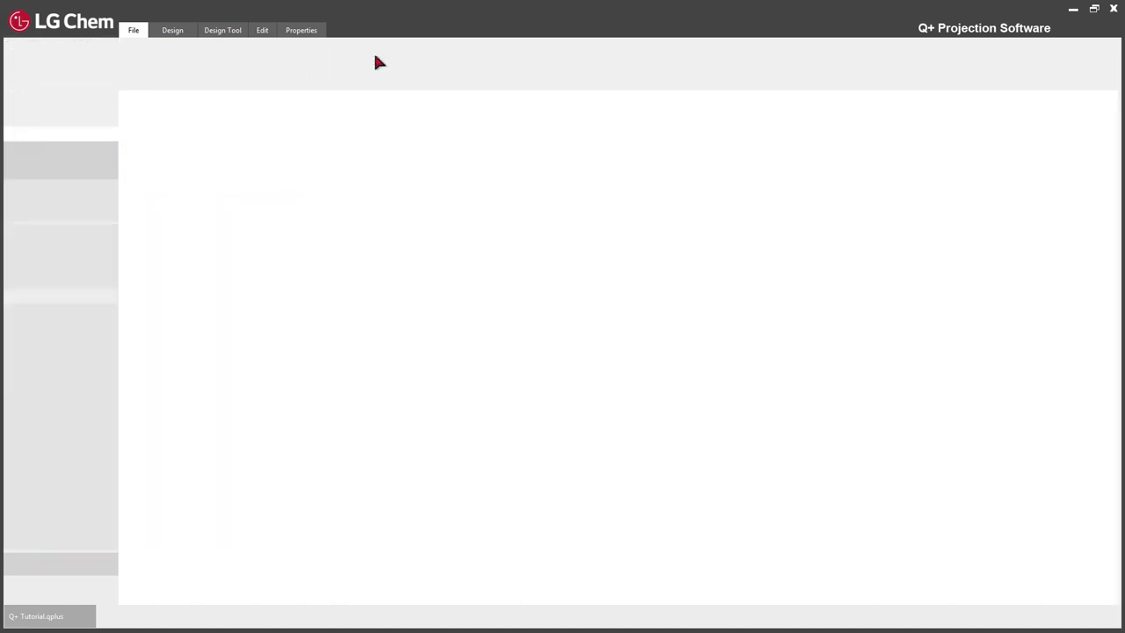
click(53, 617)
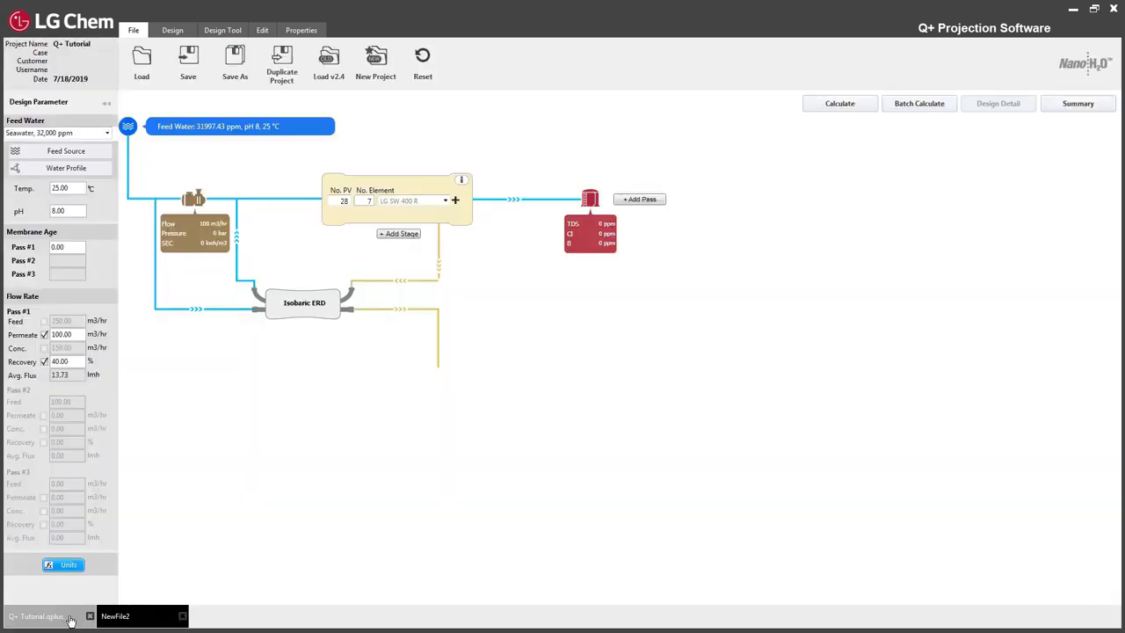
click(122, 625)
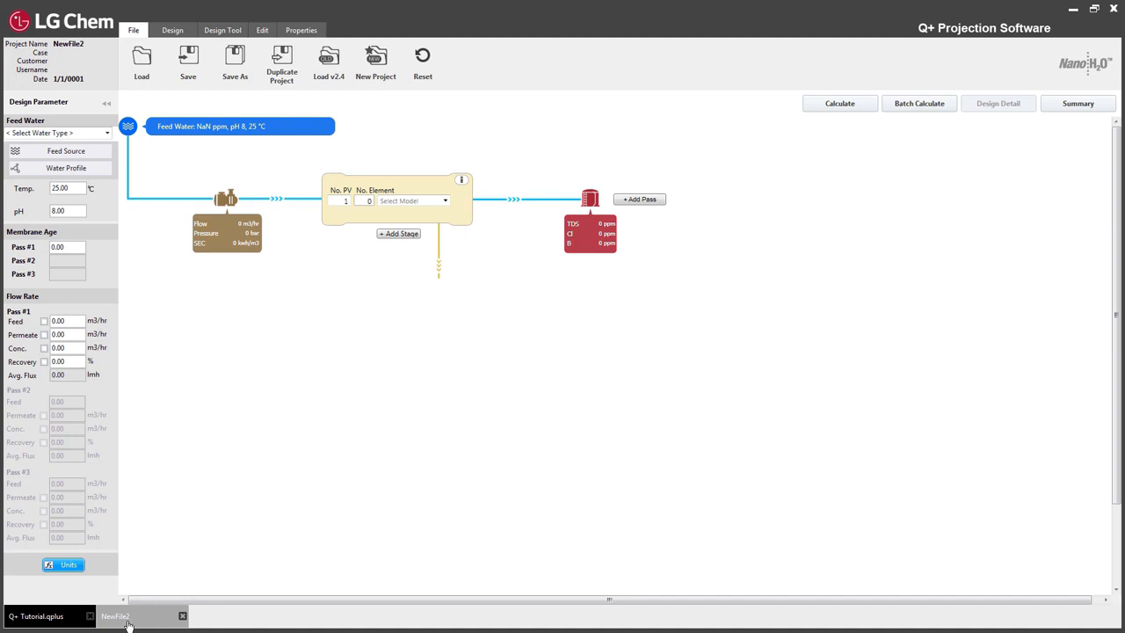
click(183, 617)
click(546, 356)
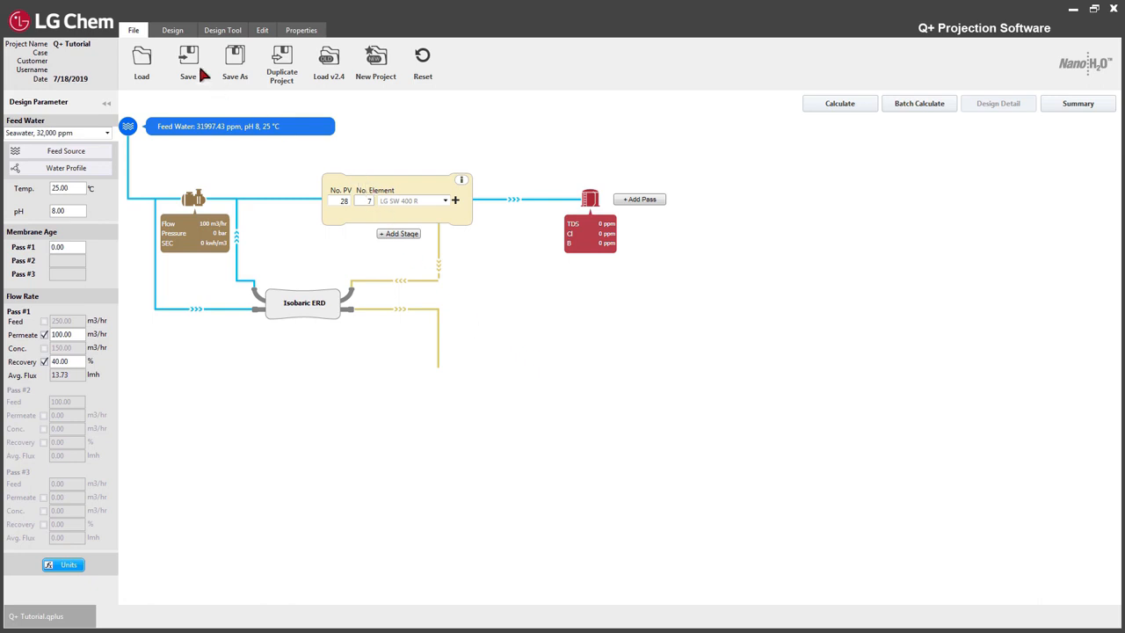
- Duplicate the Q+ Tutorial project and switch to the duplicated case
click(134, 31)
click(279, 61)
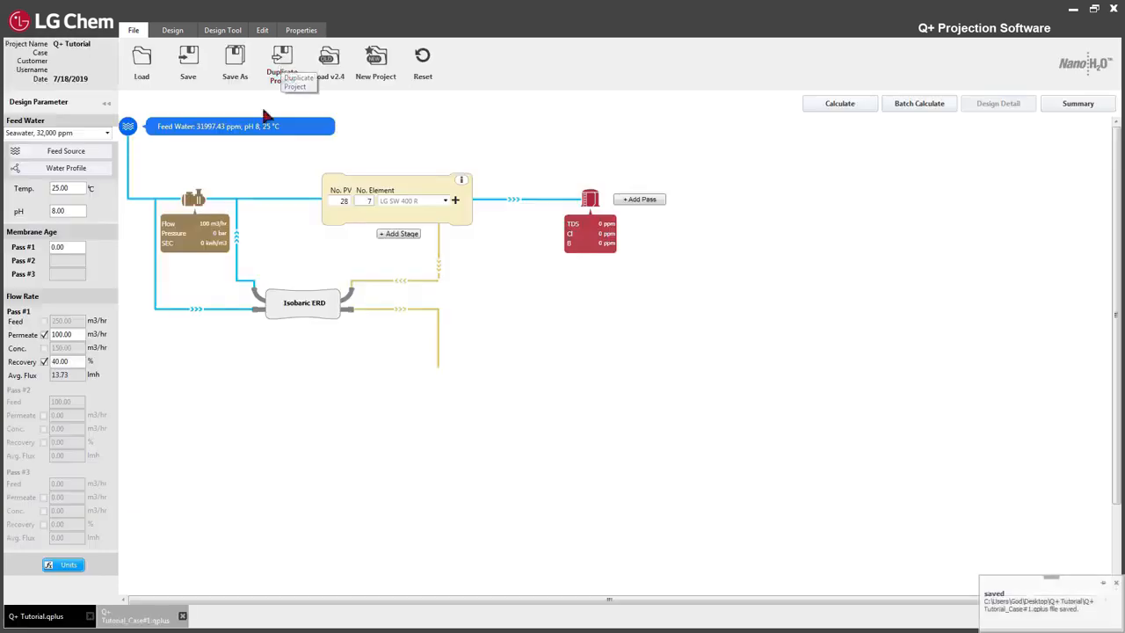
click(123, 619)
click(130, 620)
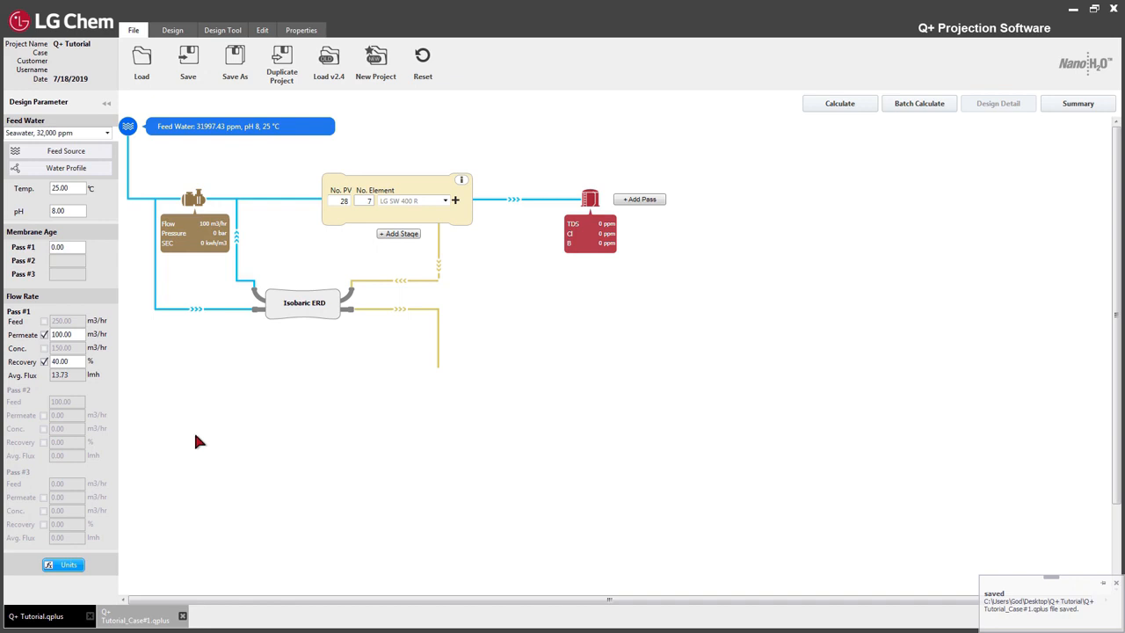
- Save a copy of the project as Q+ Tutorial 2 in the Q+ Tutorial folder
click(233, 67)
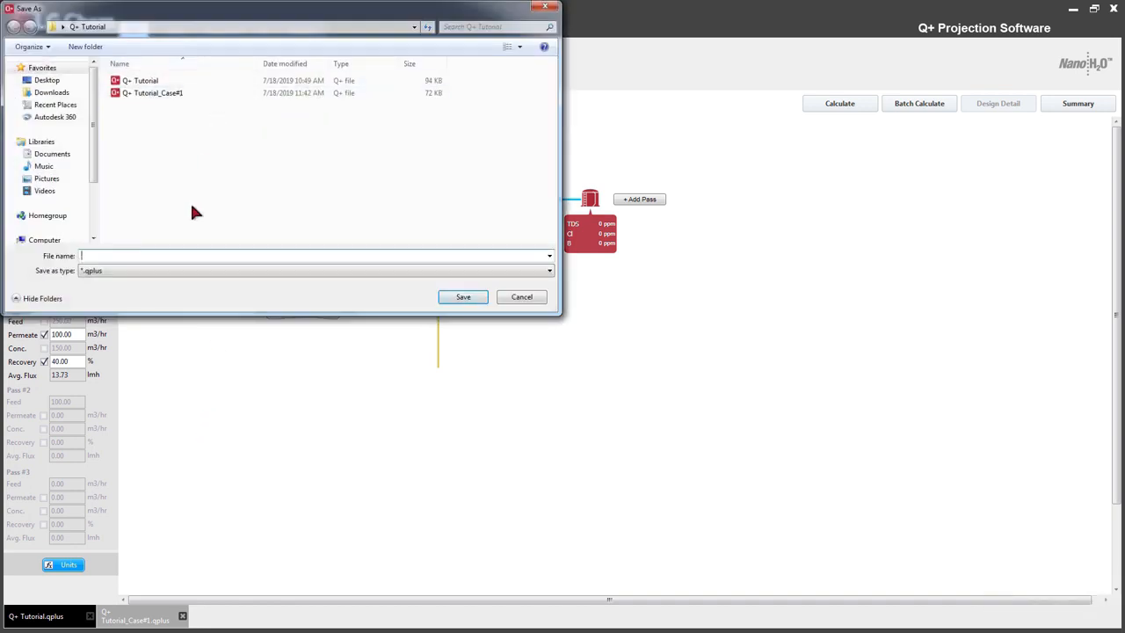
text(Q+ T)
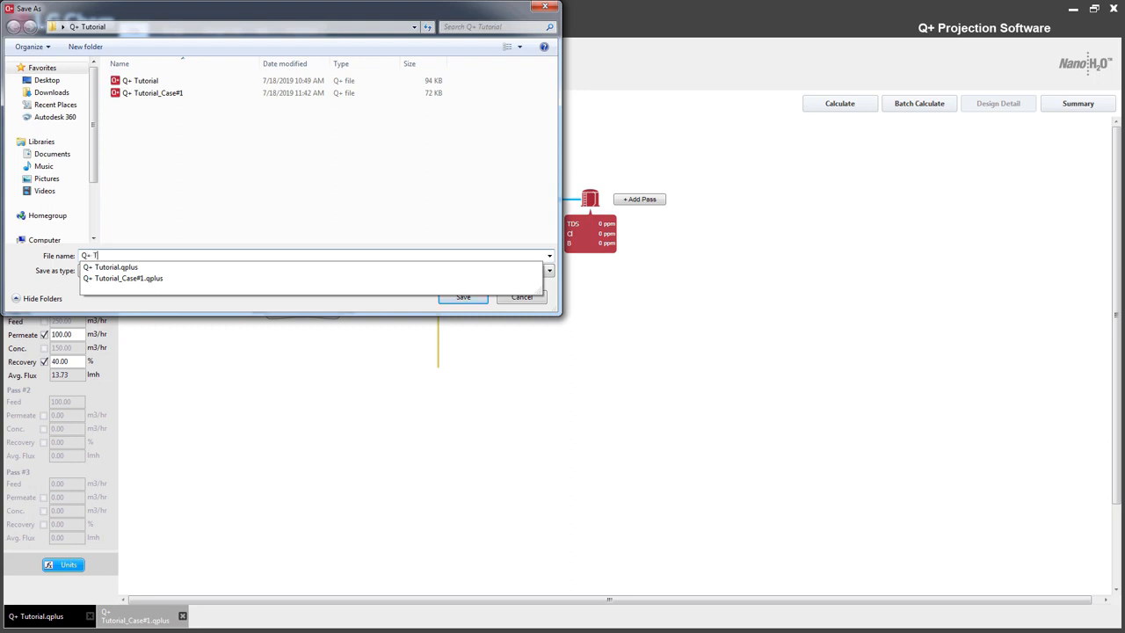
text(utorial 2)
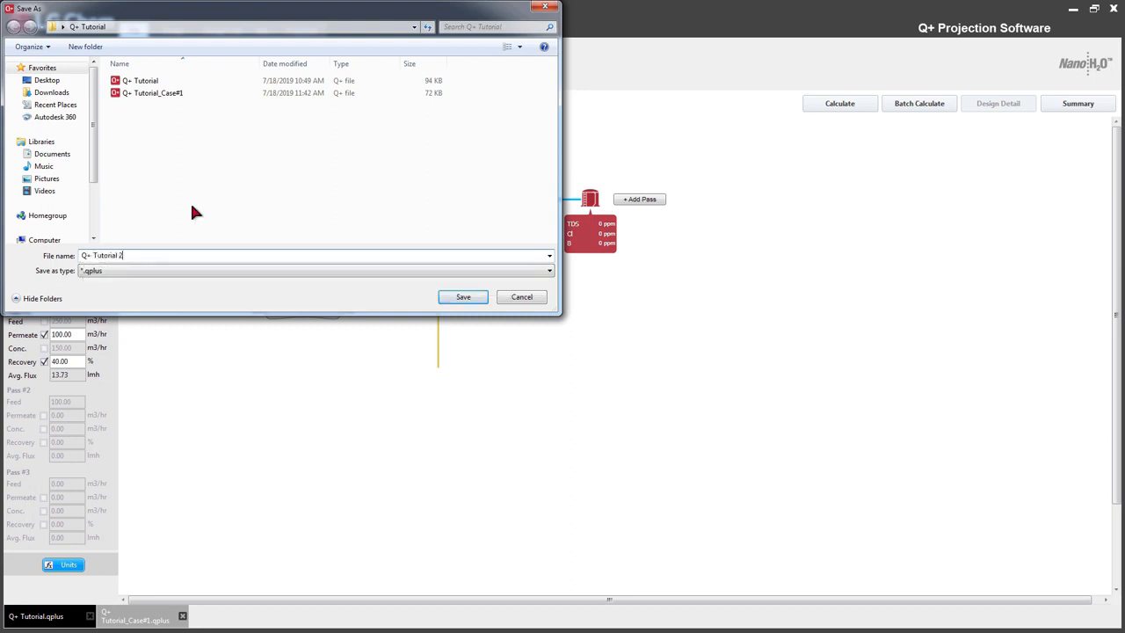
key(Return)
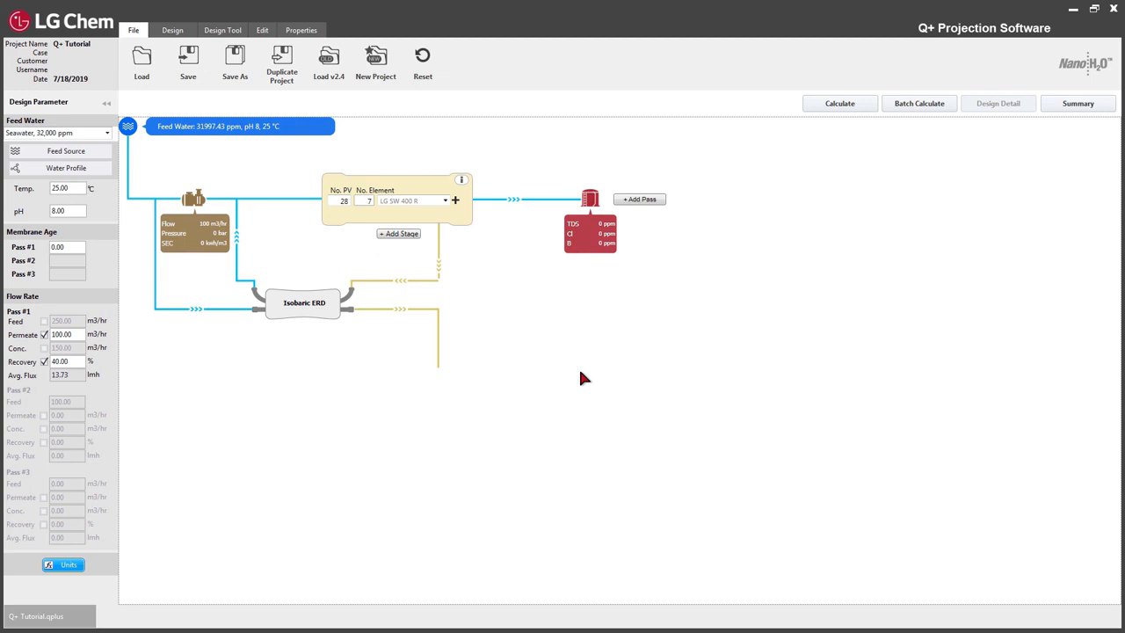
- Add Q+ Tutorial 2, Q+ Tutorial and Q+ Tutorial_Case#1 to a summary report and start its calculation
click(1050, 102)
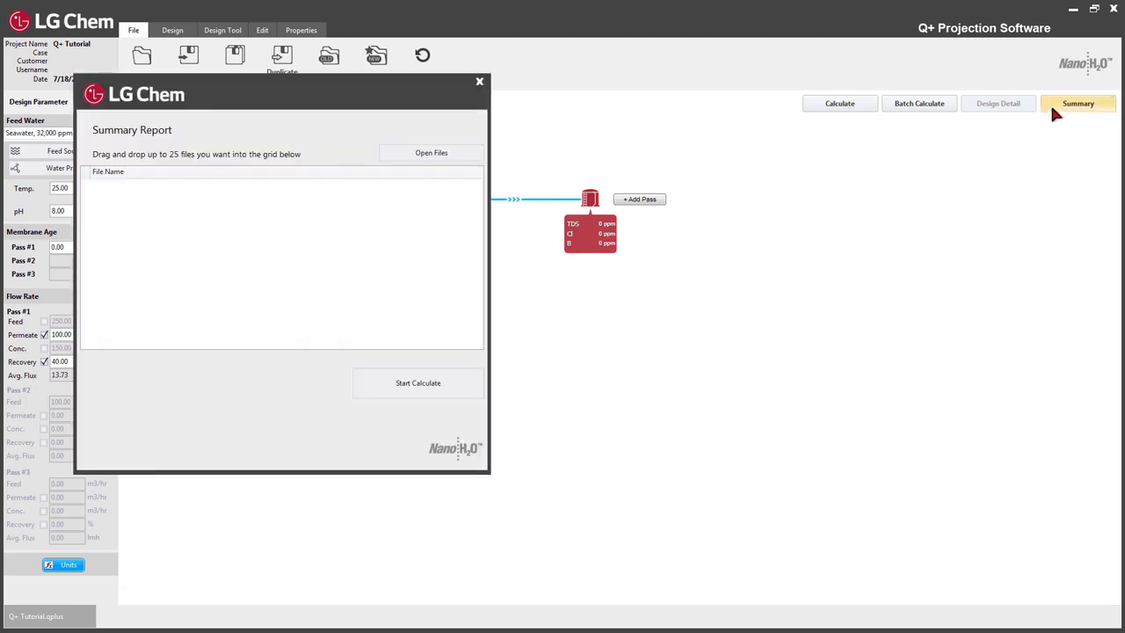
drag(796, 394, 264, 240)
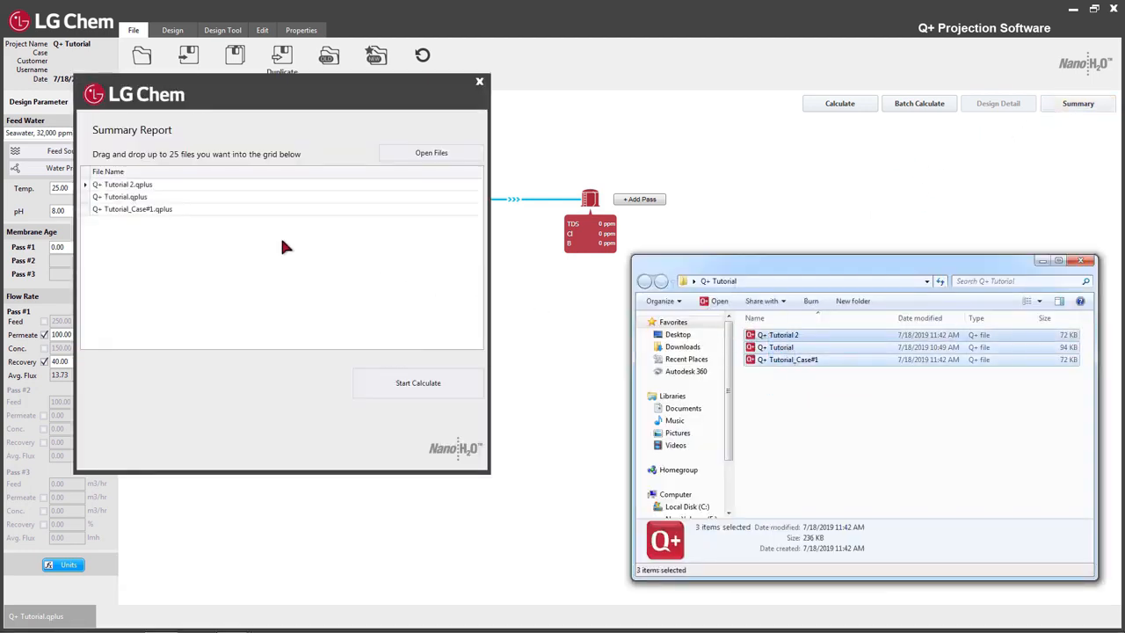
click(401, 376)
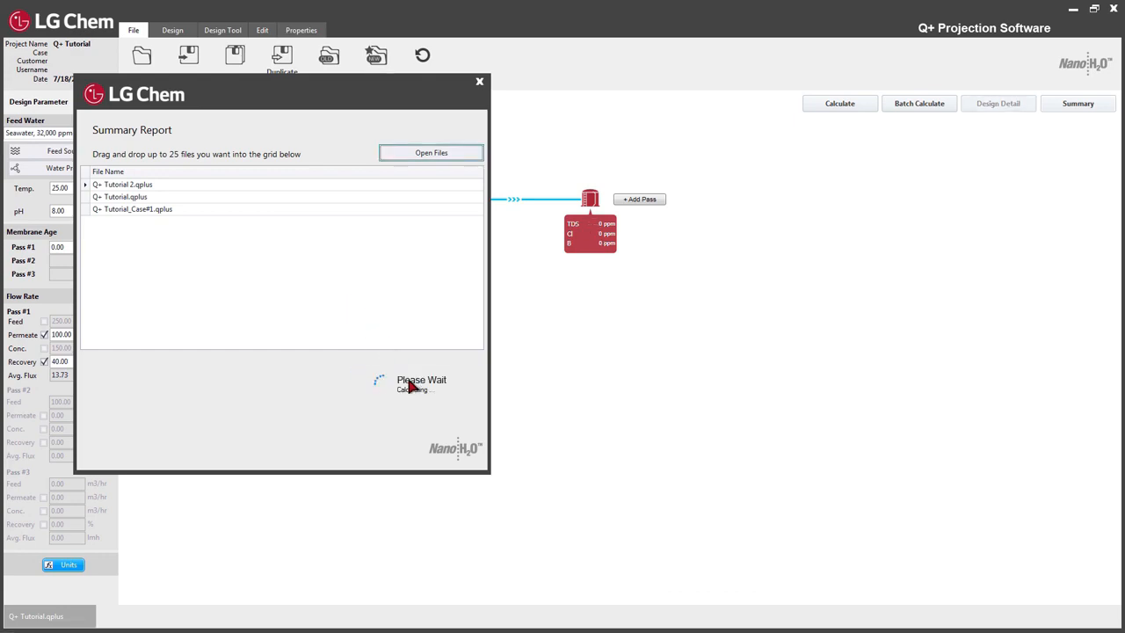